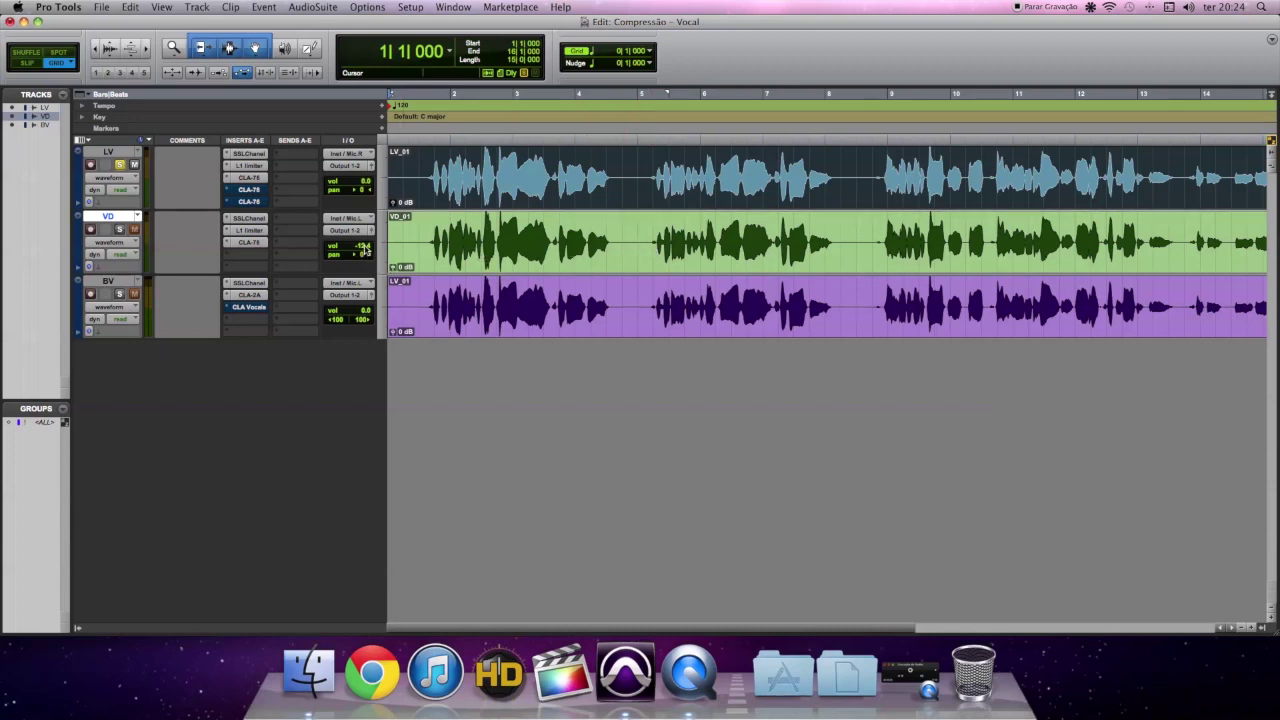
- Raise the VD track's volume to 0.0 dB
left_click_drag(366, 248, 365, 229)
scroll(474, 283, "down", 3)
scroll(474, 283, "up", 3)
- Examine the filter and low-frequency EQ settings of the LV track's SSLChannel insert, and close its window
left_click(250, 154)
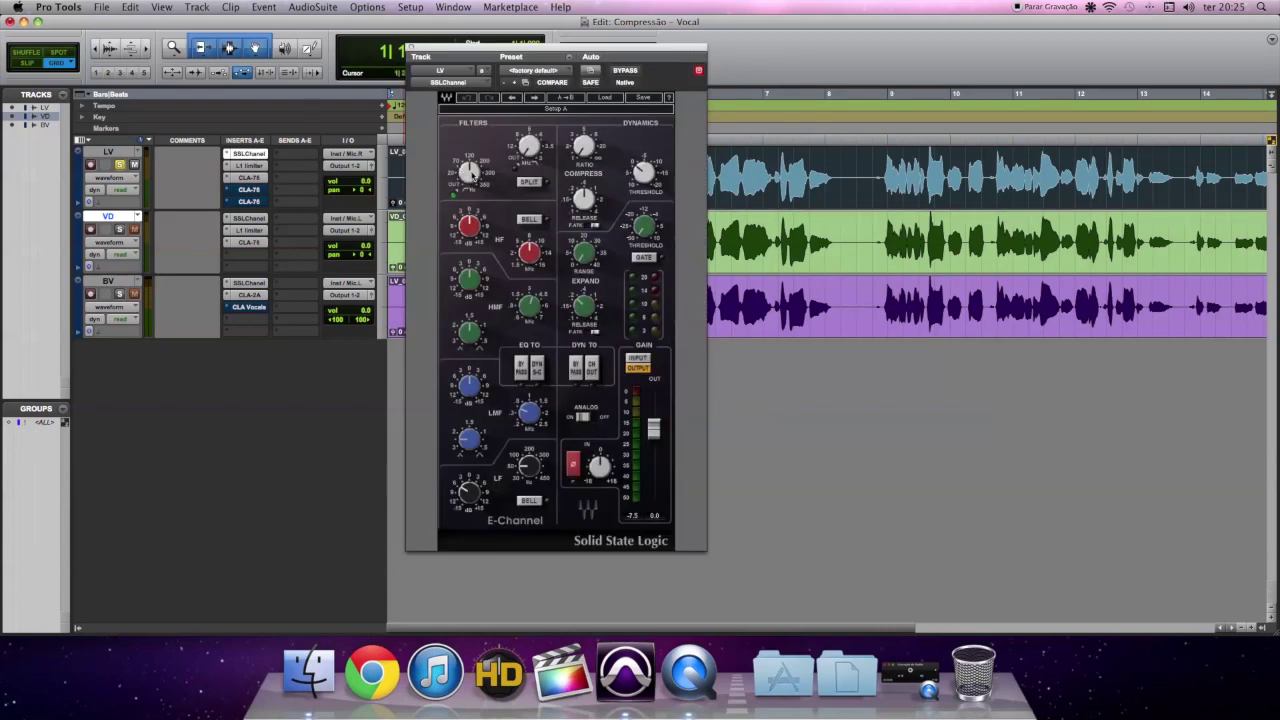
mouse_move(468, 170)
mouse_move(470, 490)
mouse_move(520, 472)
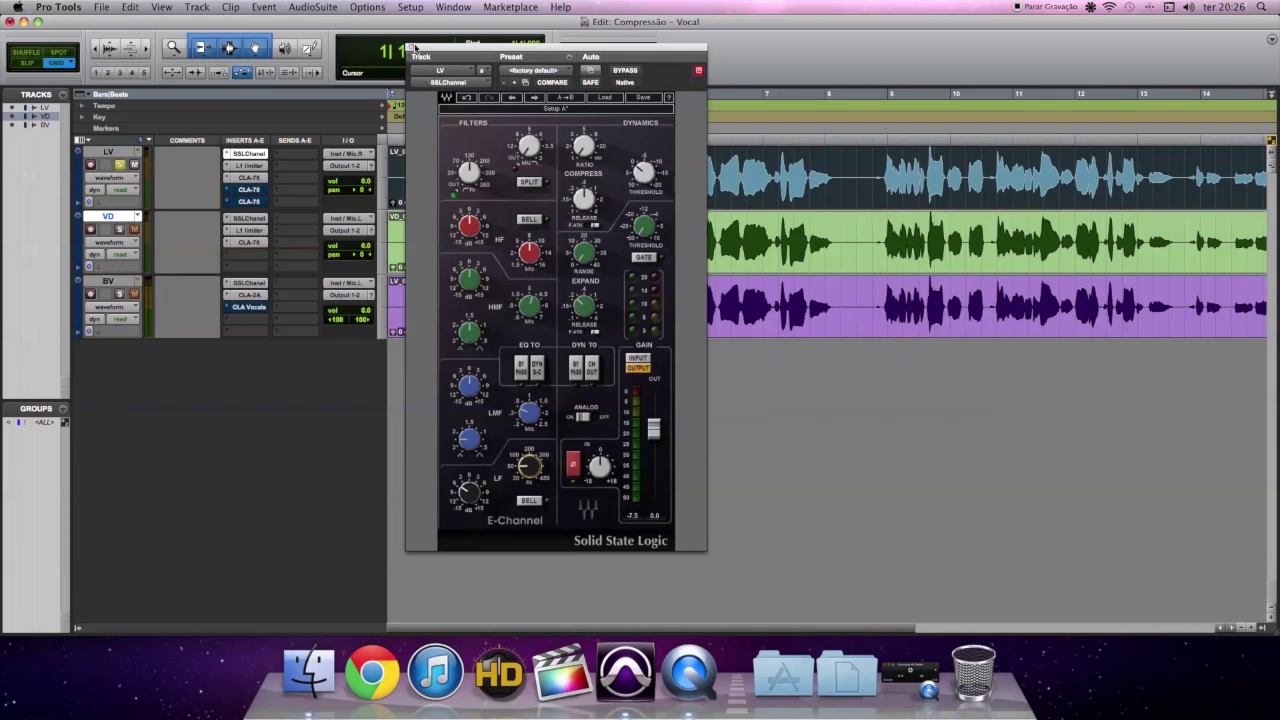
left_click(411, 49)
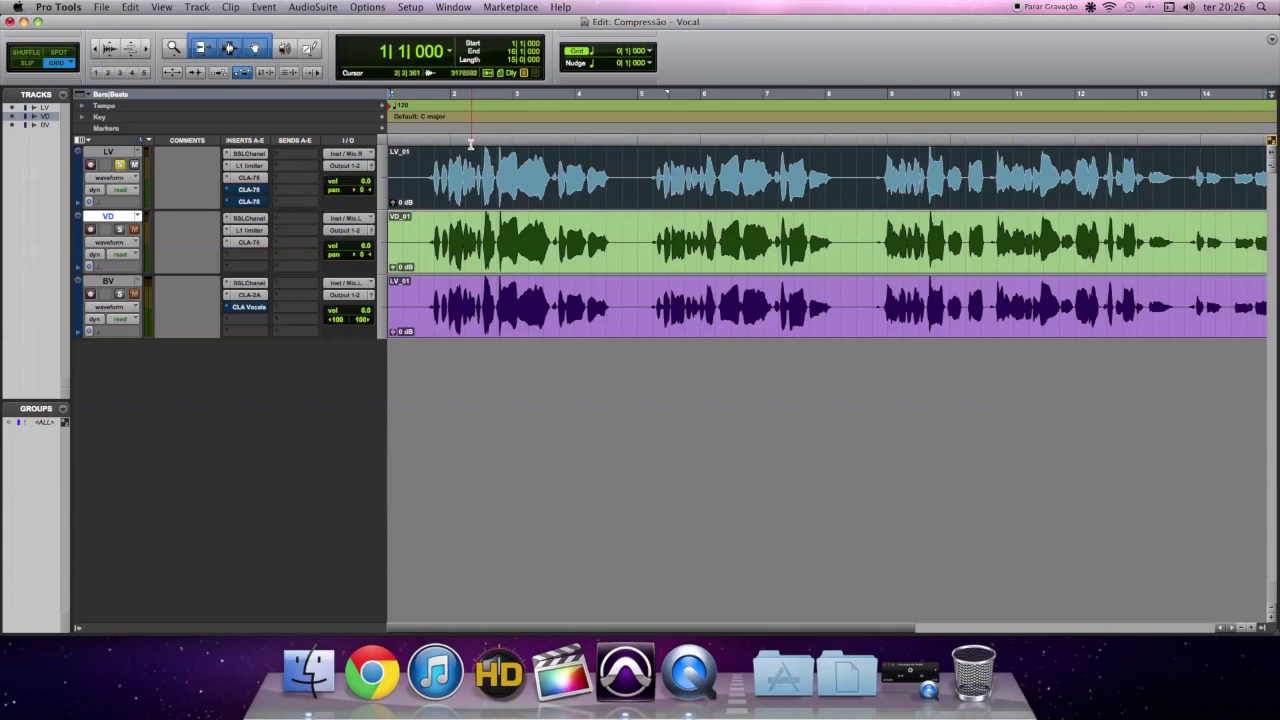
- Bypass the L1 limiter and the first CLA-76 on the LV track and play the vocal
right_click(256, 165)
left_click(256, 166)
right_click(250, 177)
left_click(258, 180)
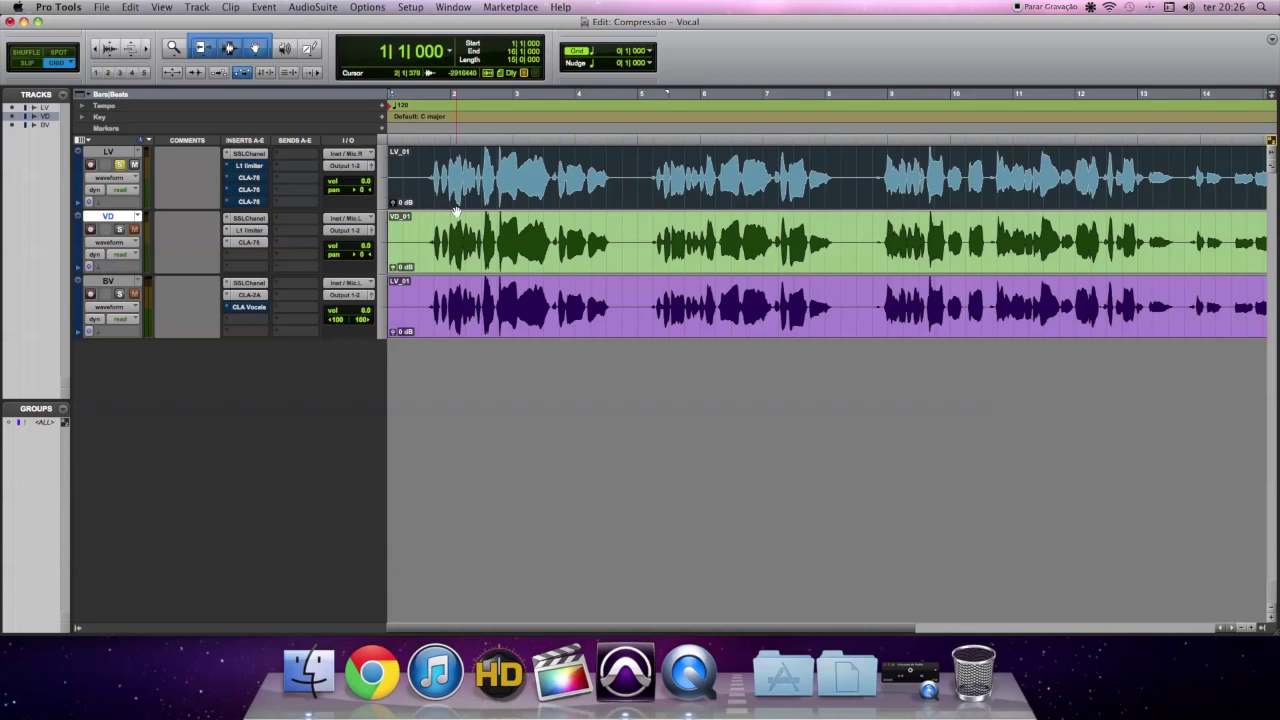
key("space")
- Reactivate the LV track's L1 limiter, play the vocal with its settings in view, and close the limiter window
right_click(254, 168)
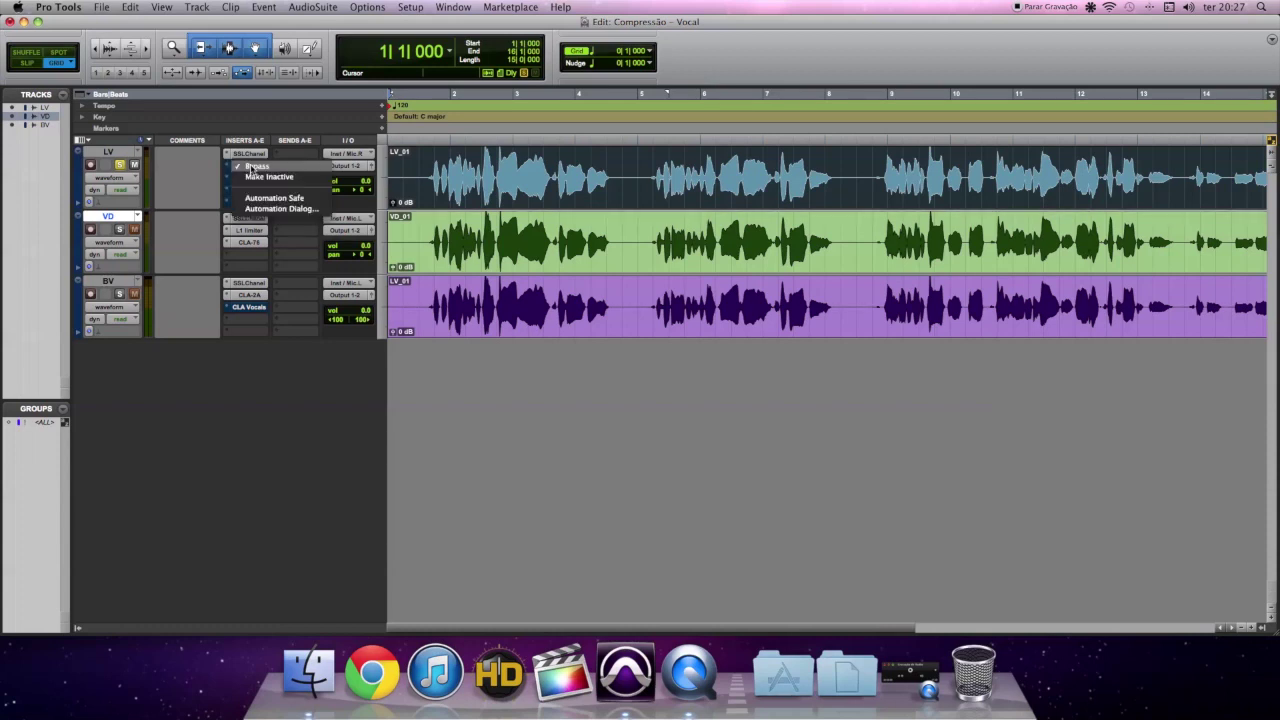
left_click(258, 166)
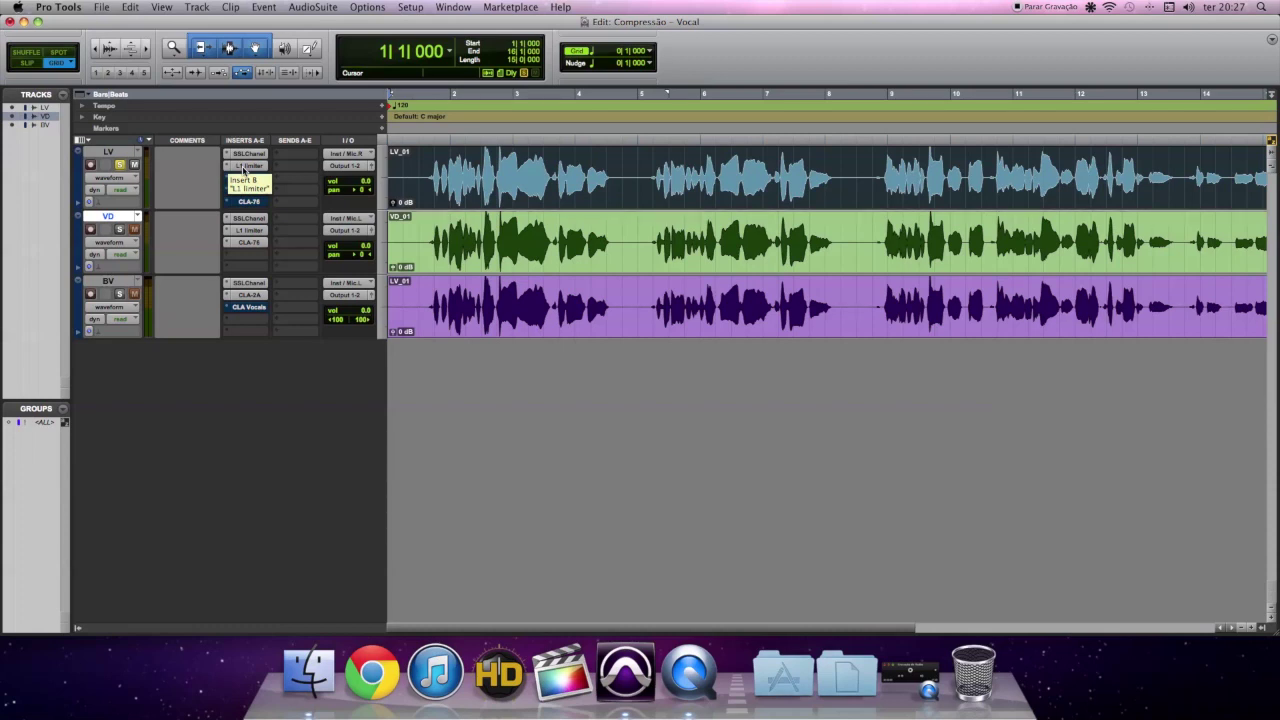
left_click(245, 166)
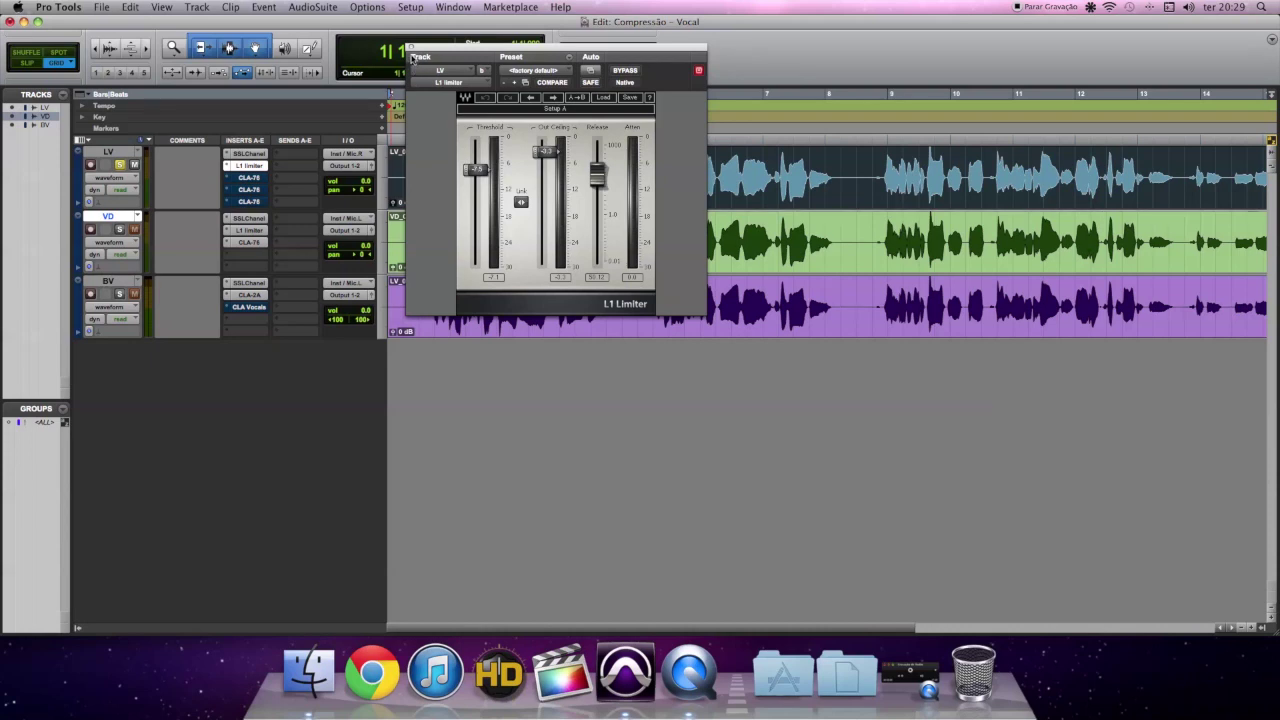
key("space")
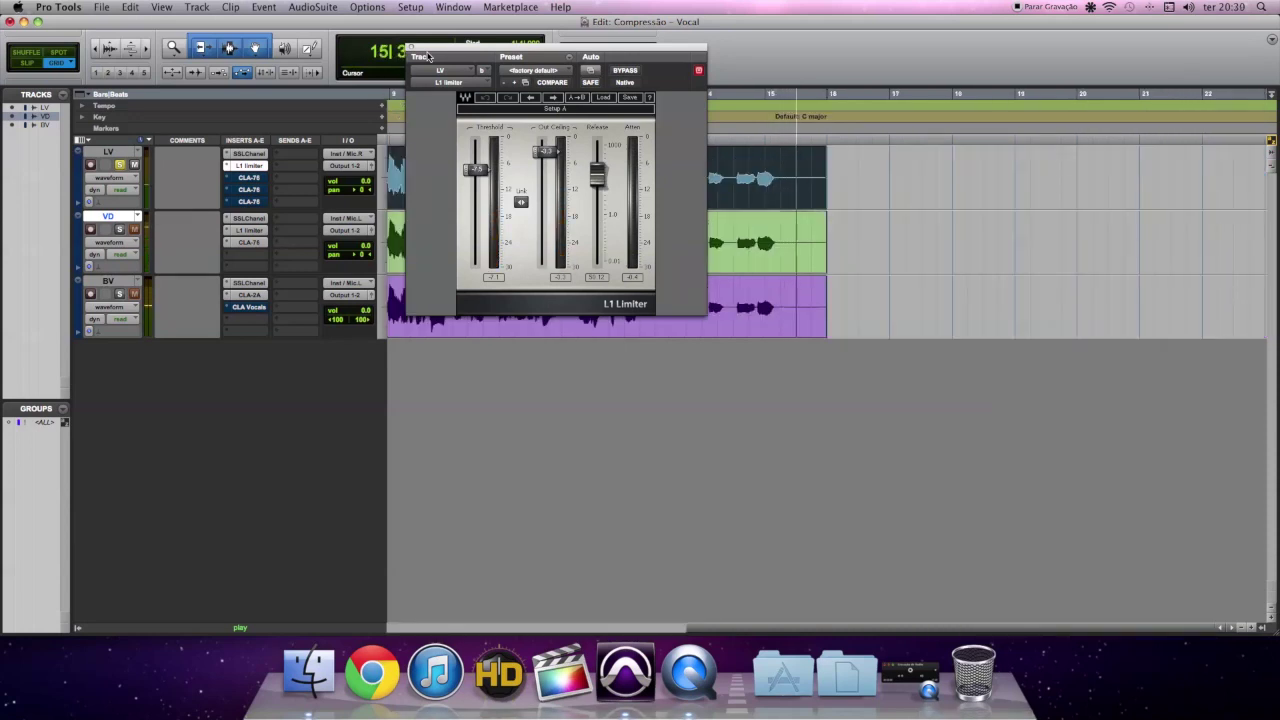
key("space")
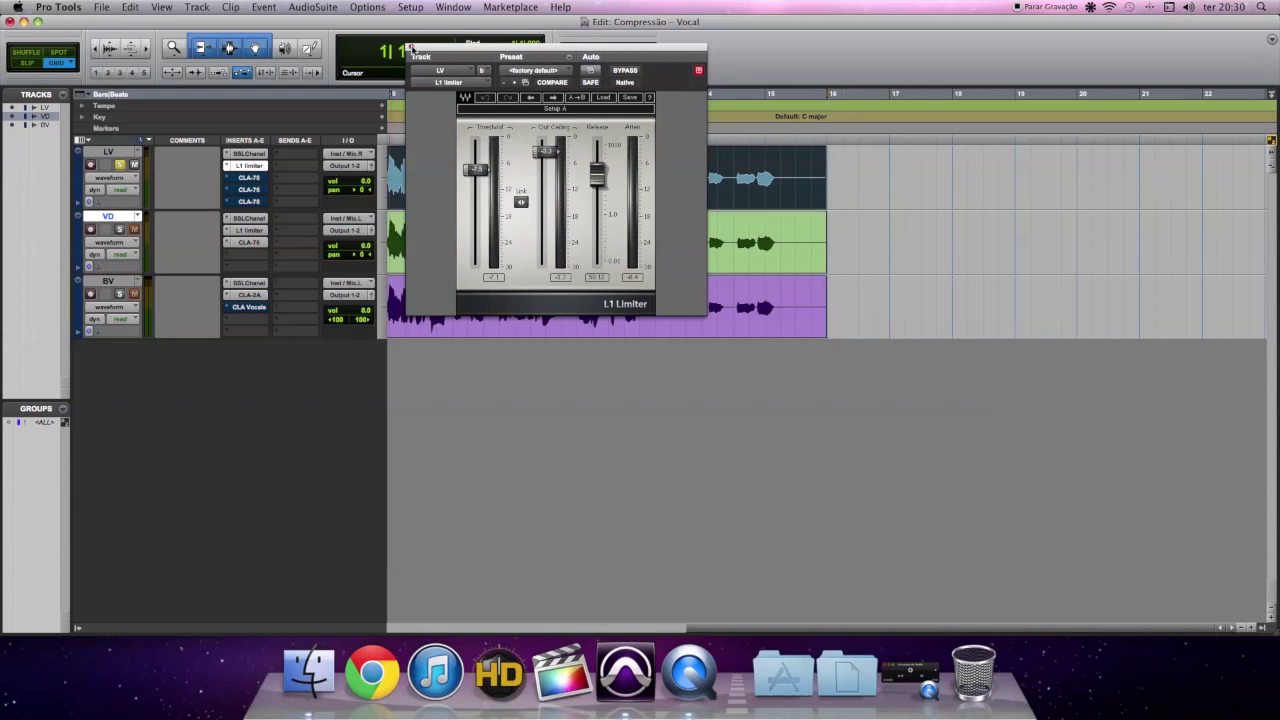
left_click(411, 49)
- Reactivate the first CLA-76 on the LV track, review its attack and release controls, and close its window
right_click(248, 178)
left_click(250, 181)
left_click(250, 180)
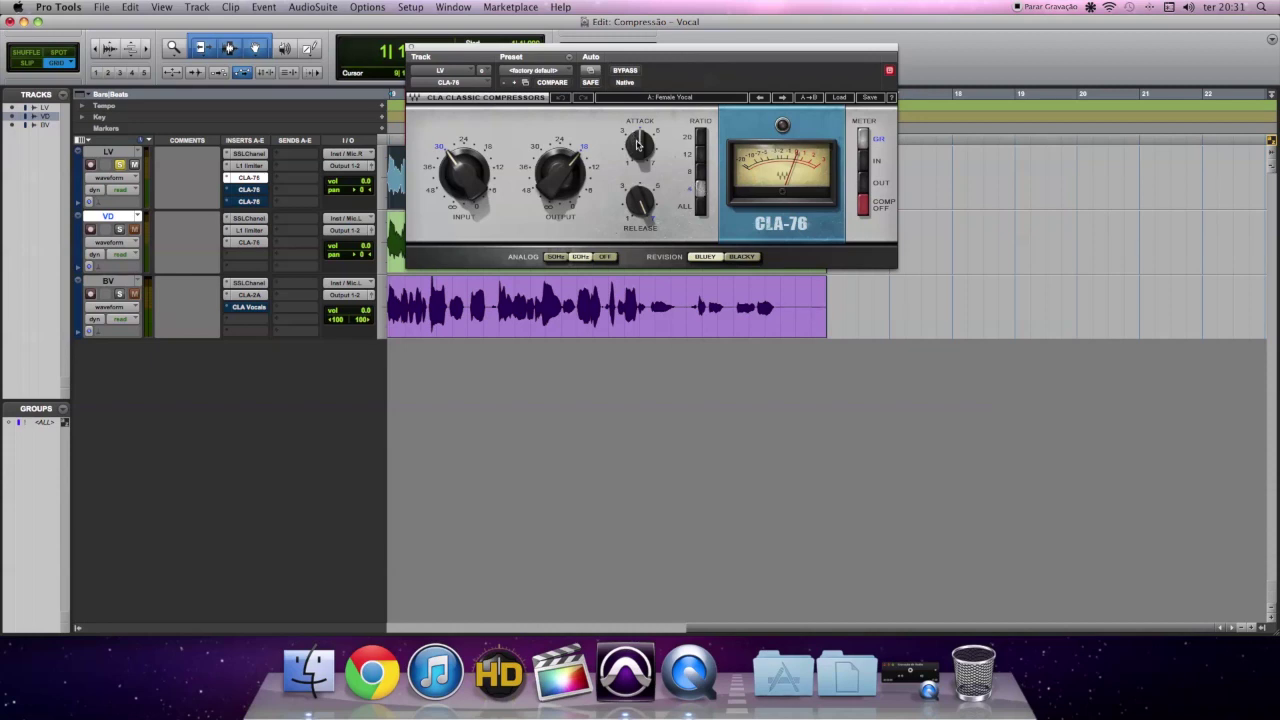
mouse_move(650, 212)
left_click_drag(597, 48, 825, 92)
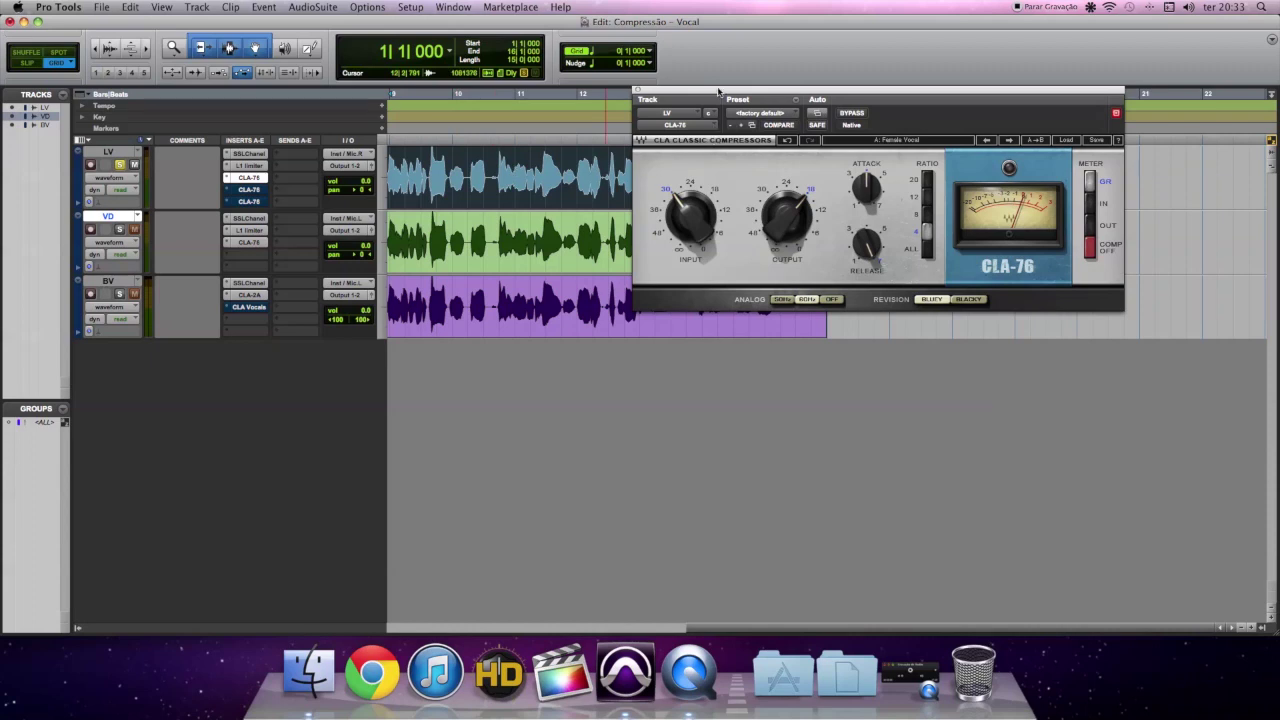
left_click_drag(718, 92, 696, 322)
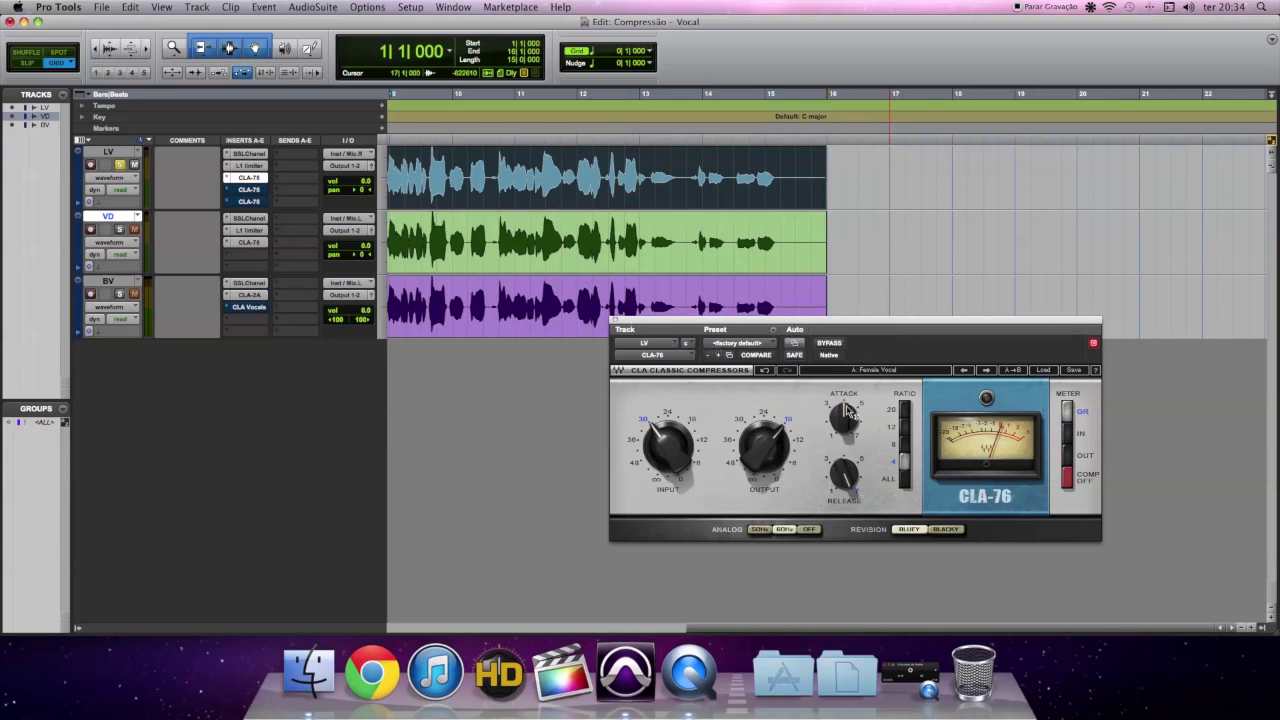
left_click_drag(848, 414, 846, 413)
left_click(615, 321)
- Play the LV vocal from the start with the L1 limiter and the first CLA-76 active together
scroll(700, 311, "left", 10)
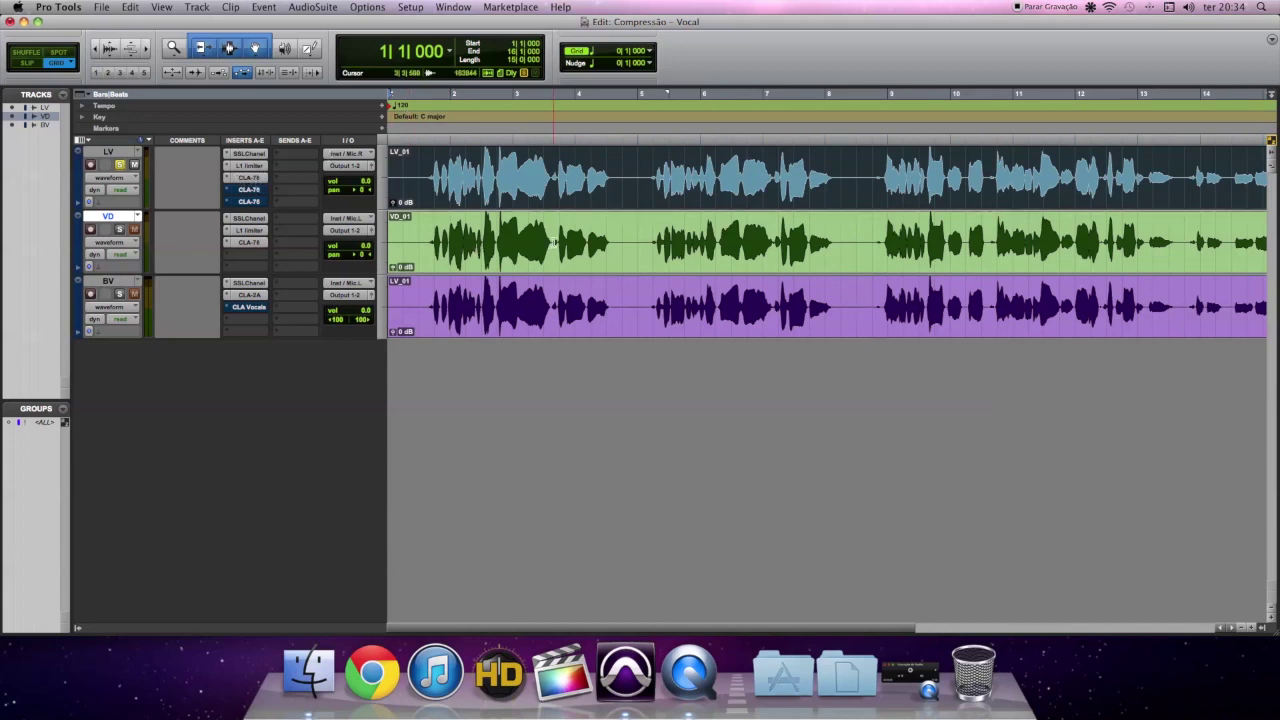
key("space")
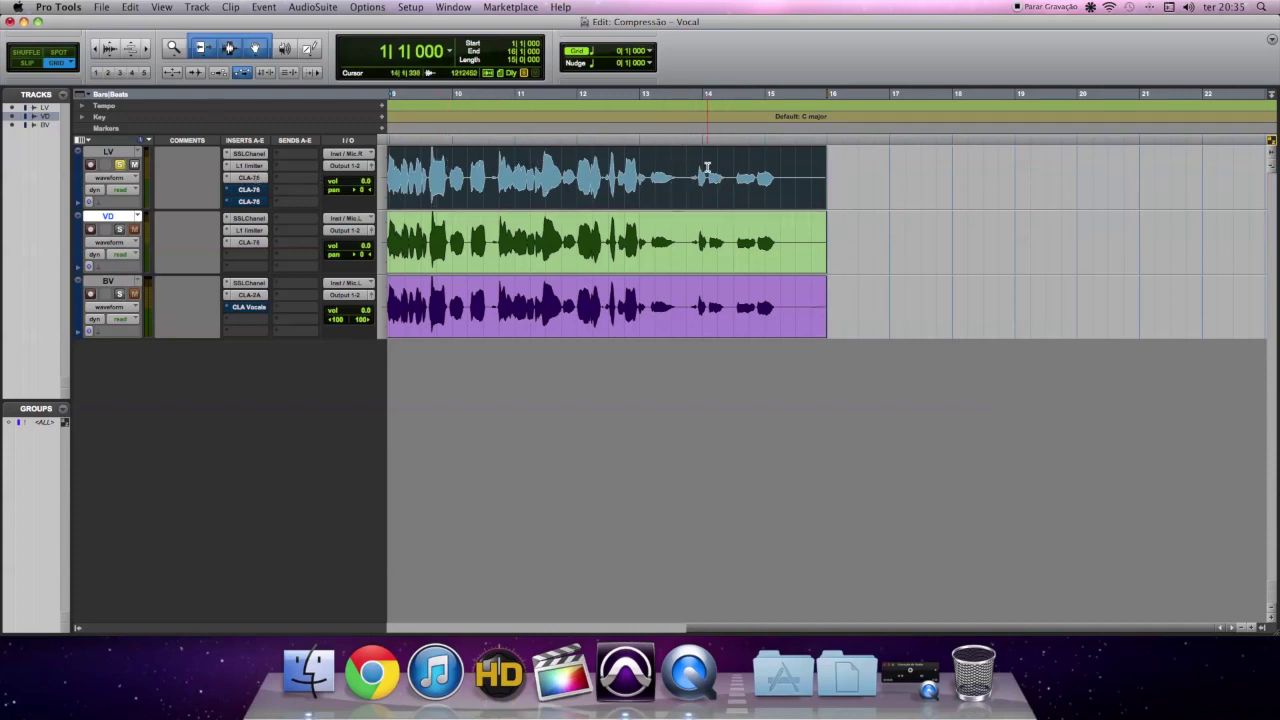
scroll(707, 168, "up", 5)
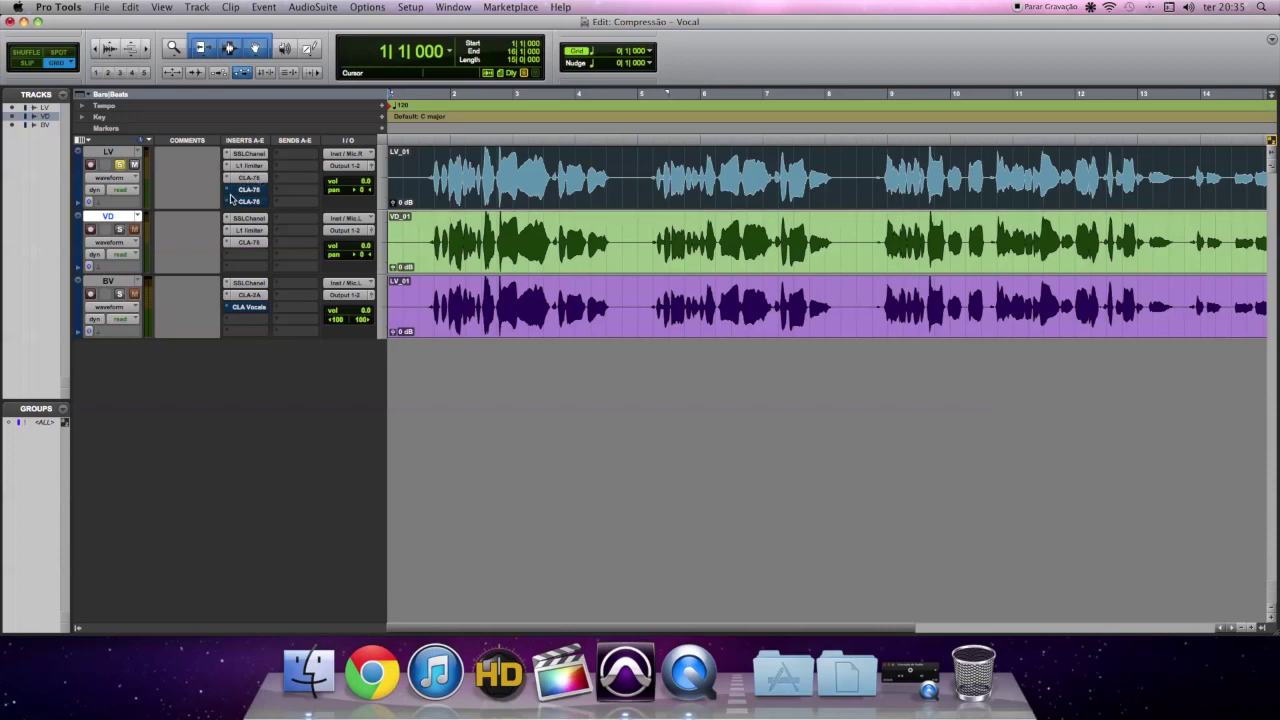
- Bypass the LV track's L1 limiter and play the vocal through the first CLA-76 while watching its meter
right_click(238, 165)
left_click(258, 170)
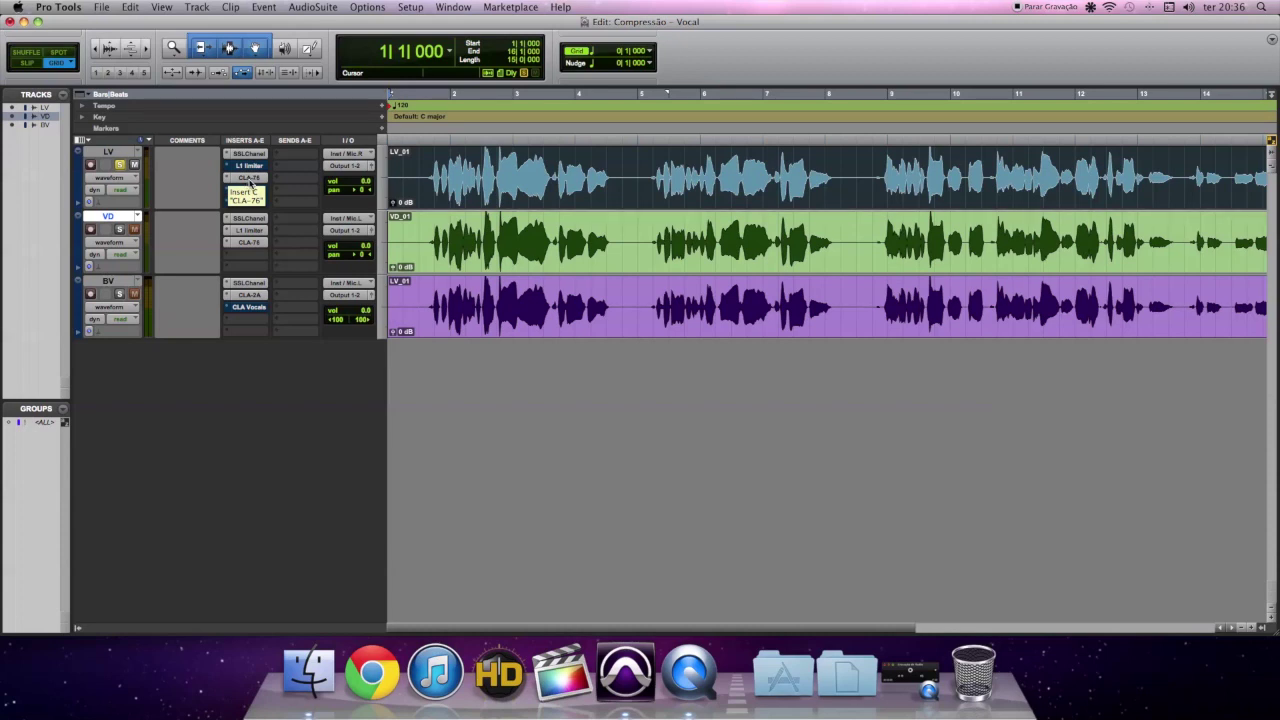
left_click(249, 178)
left_click_drag(710, 322, 549, 268)
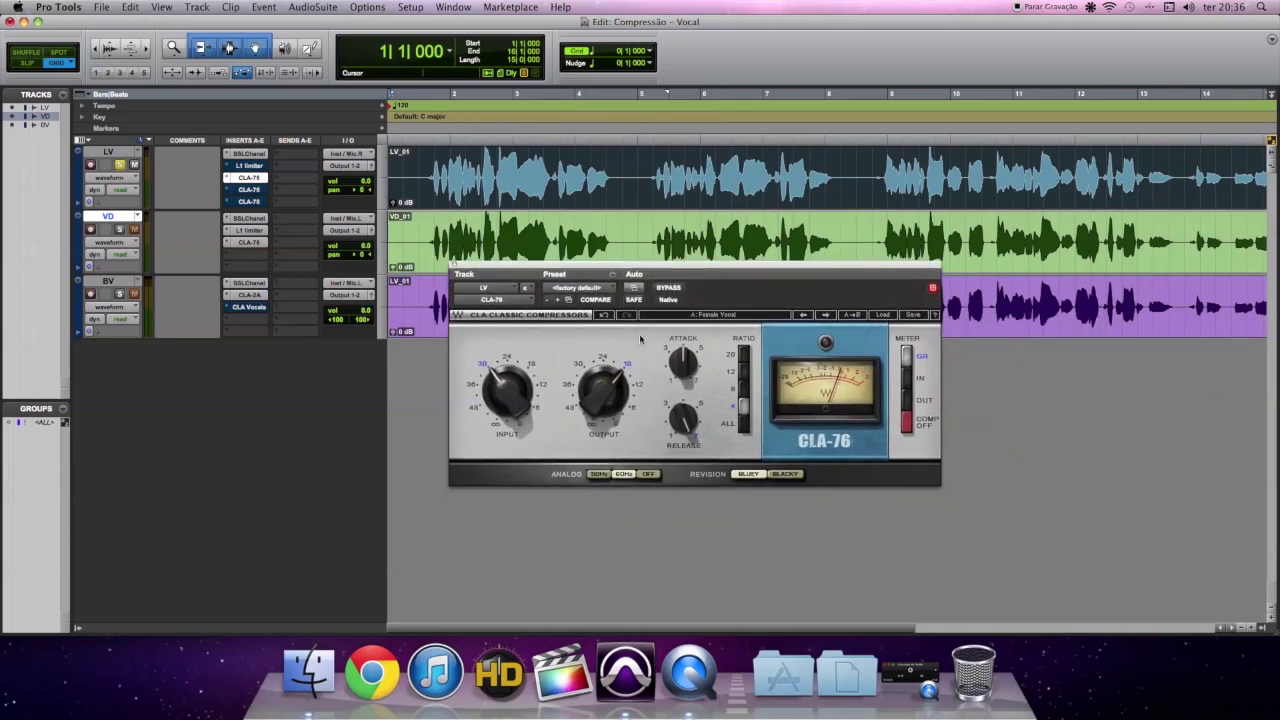
key("space")
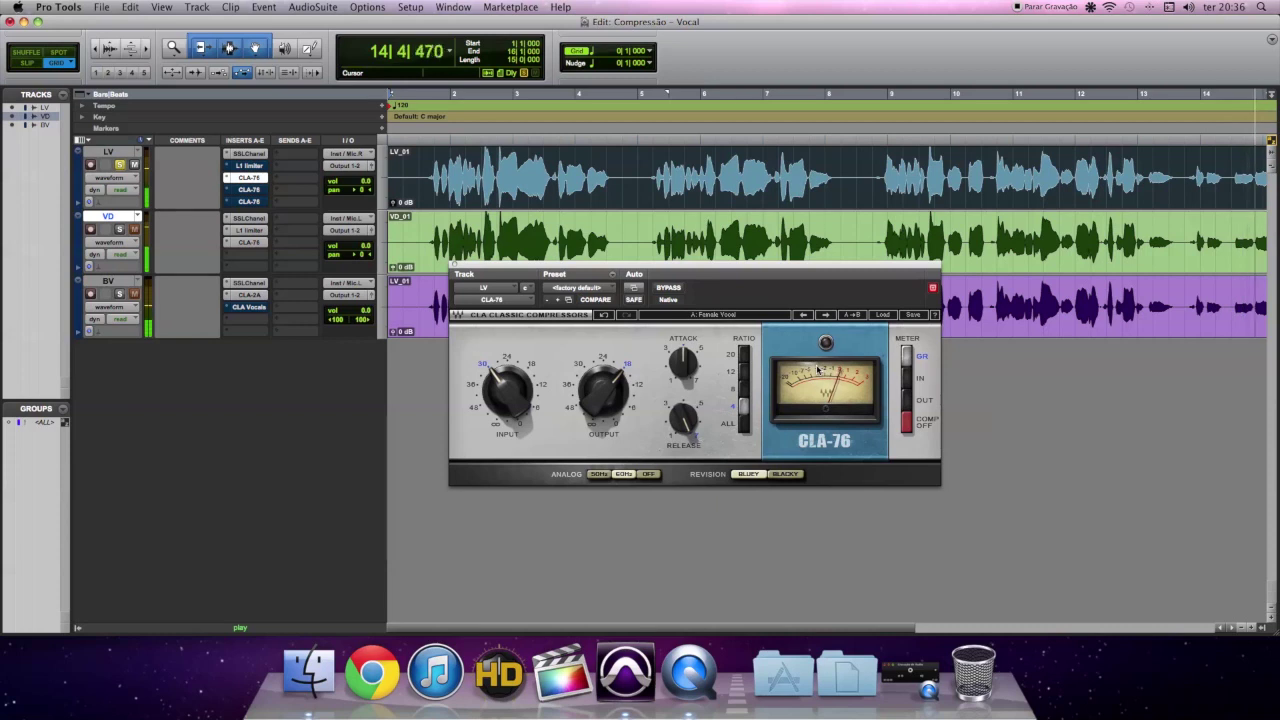
key("space")
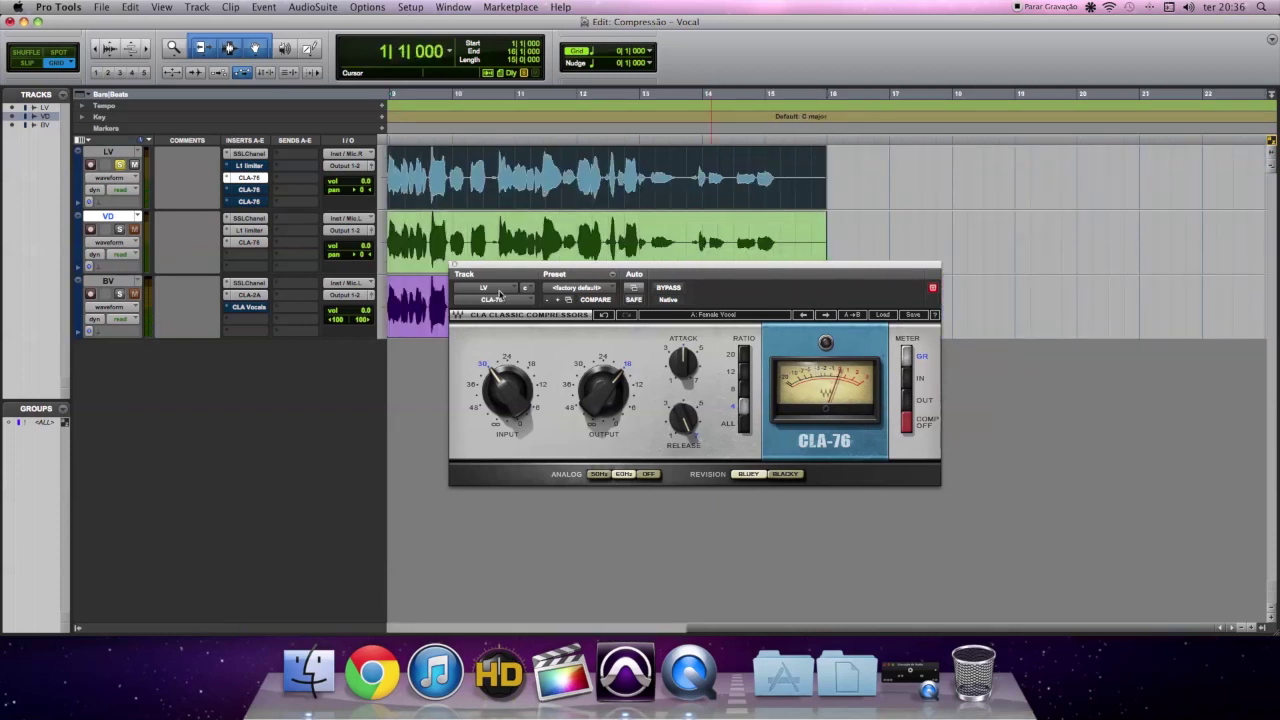
left_click(455, 267)
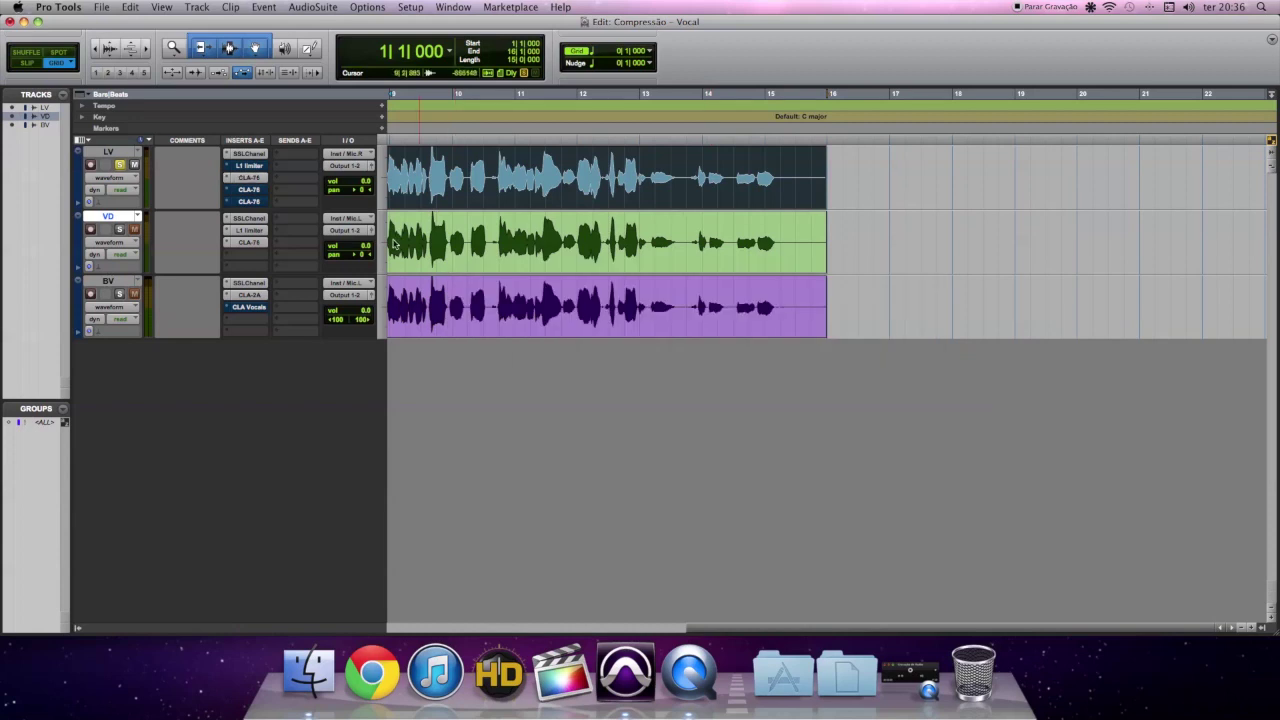
- Bypass the first CLA-76 on the LV track and activate the second and third CLA-76 inserts
right_click(256, 178)
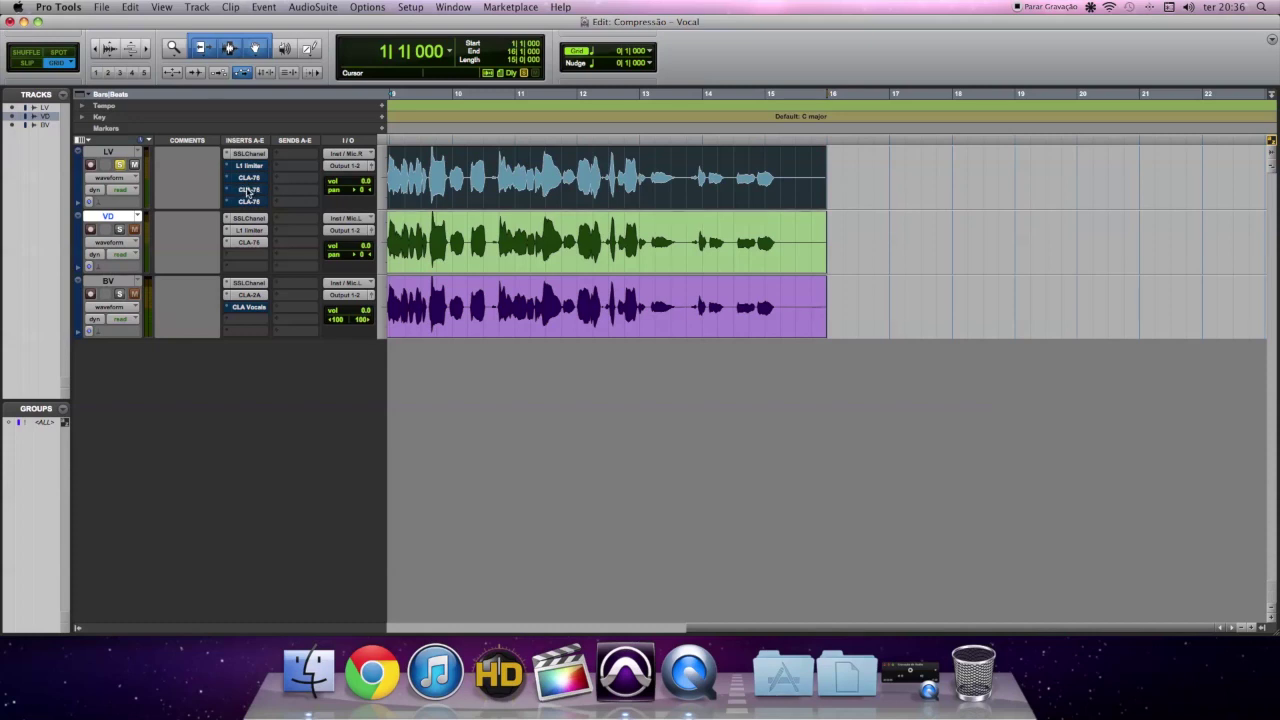
right_click(249, 192)
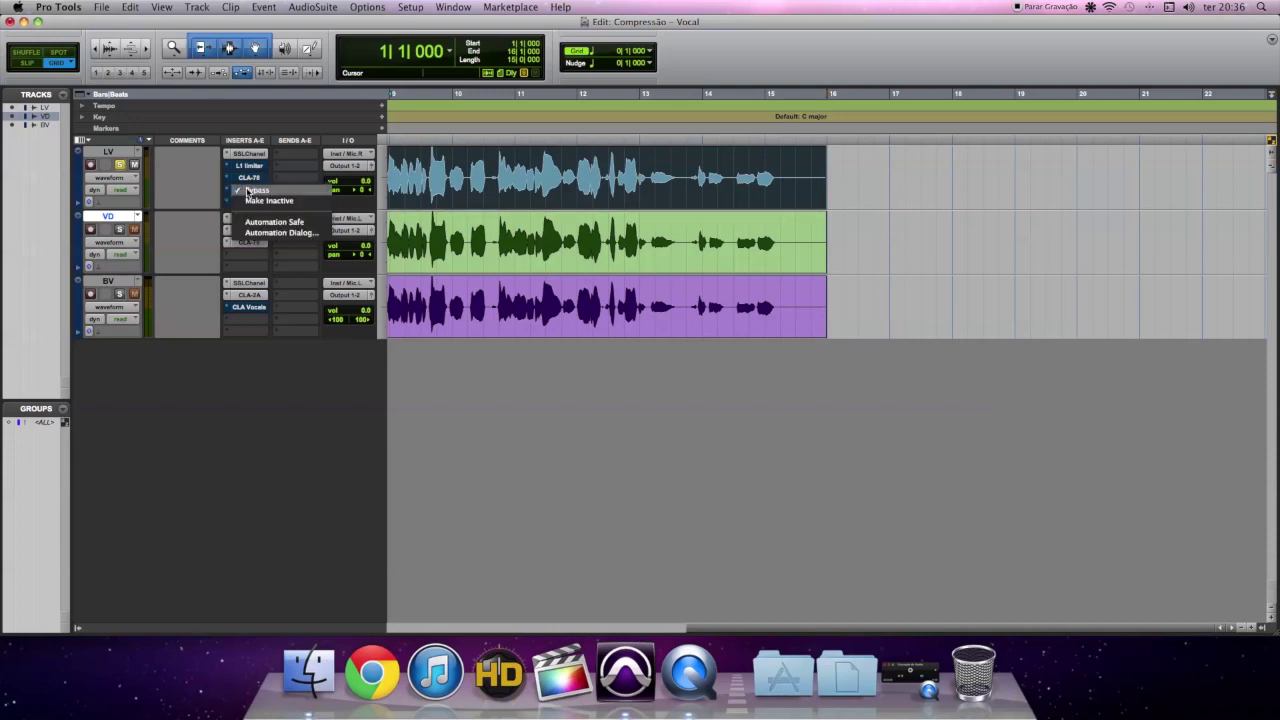
left_click(257, 206)
right_click(257, 205)
left_click(254, 207)
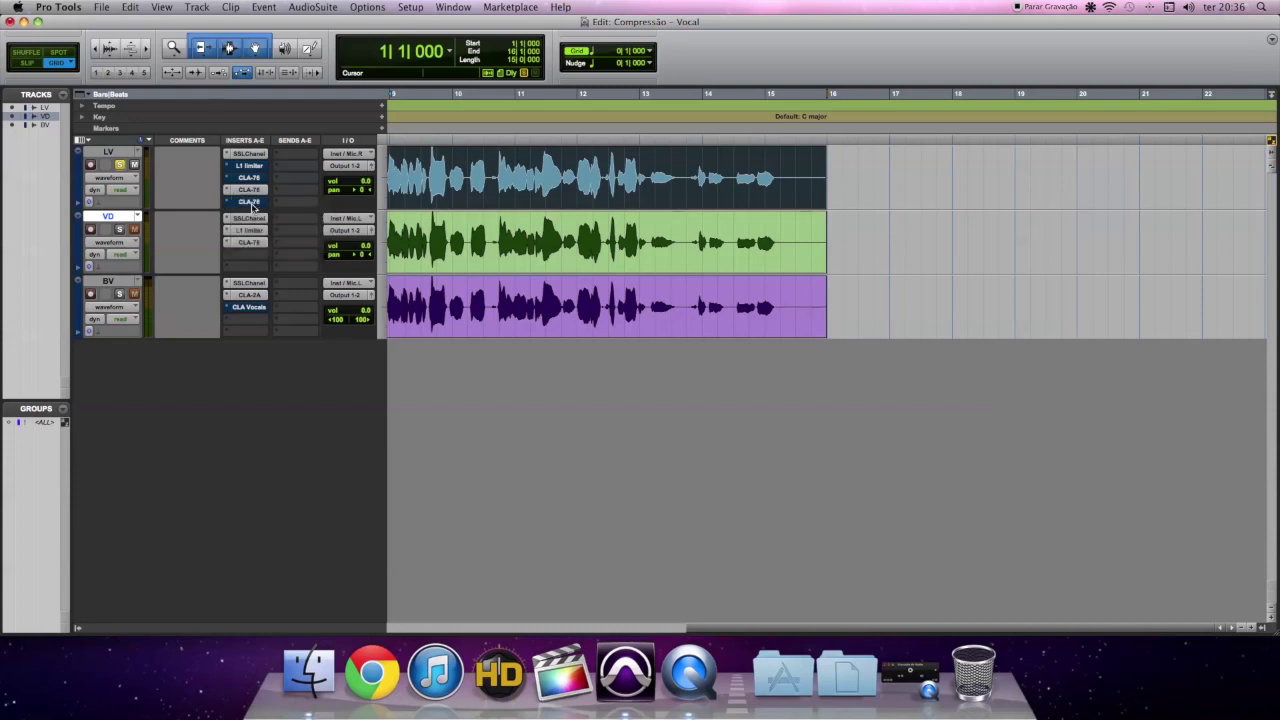
- Compare the settings of the second and third CLA-76 inserts on the LV track, including the third one's release
left_click(255, 190)
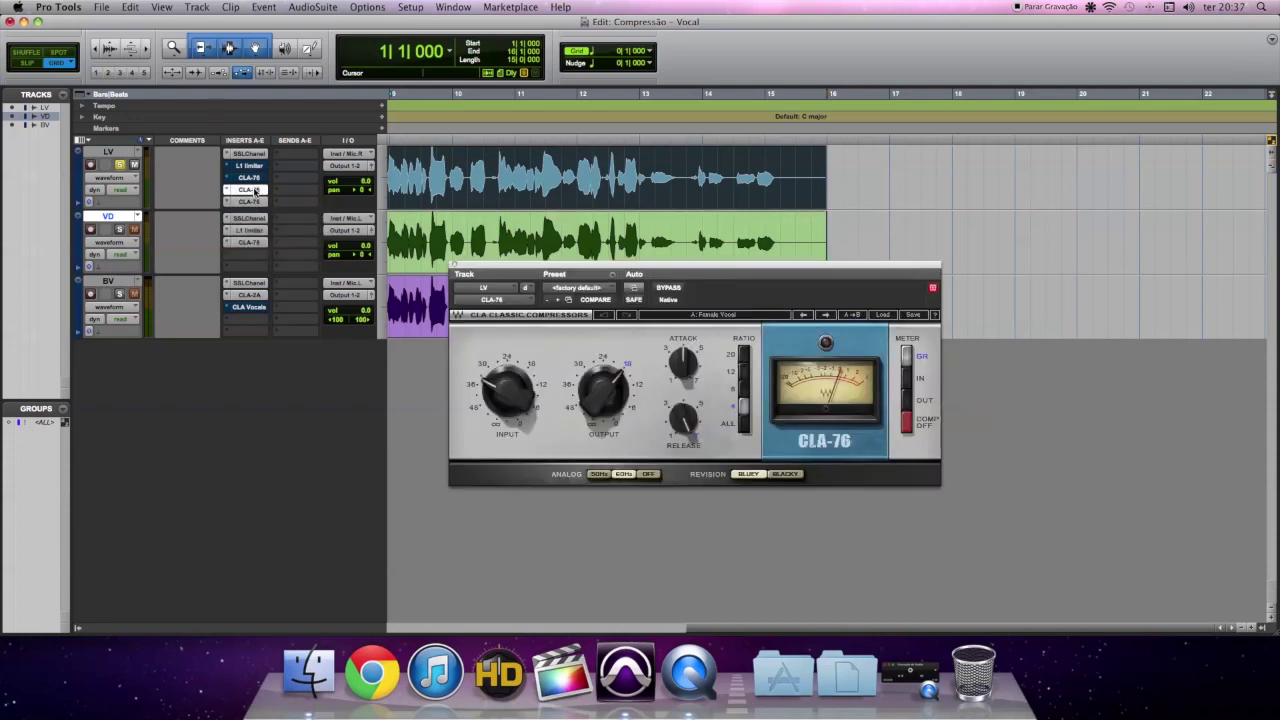
left_click(255, 201)
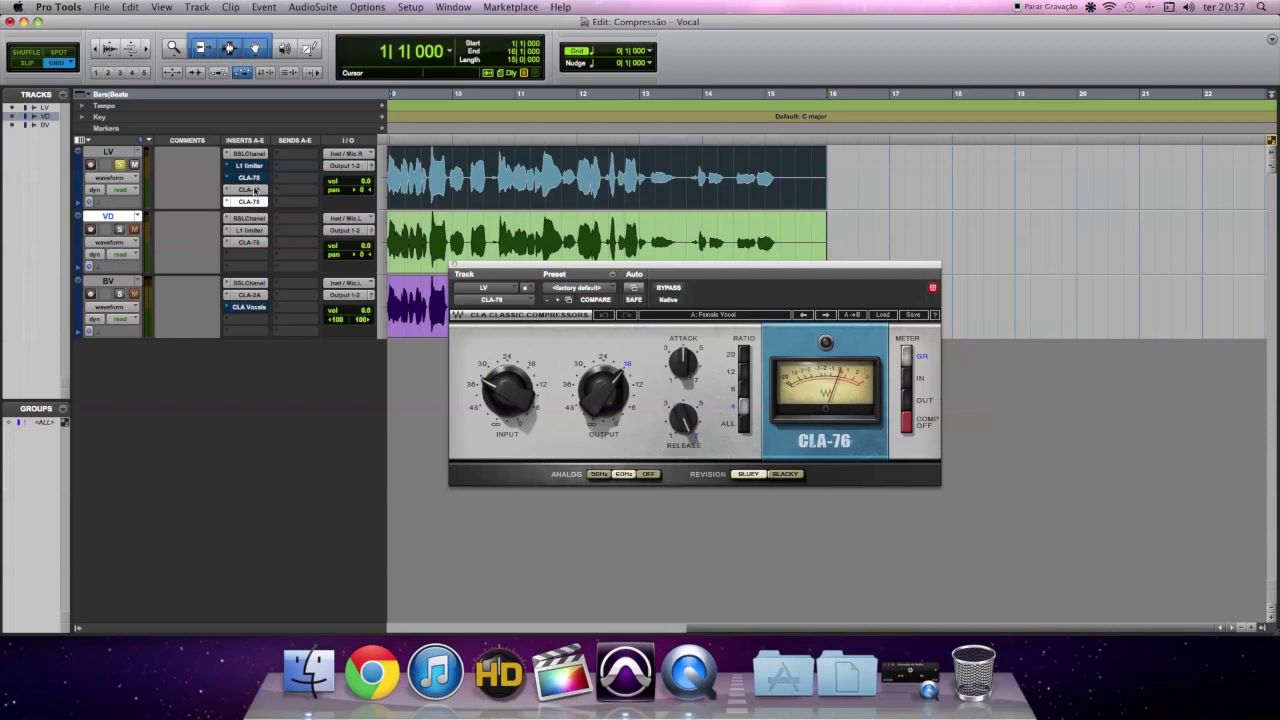
left_click(255, 190)
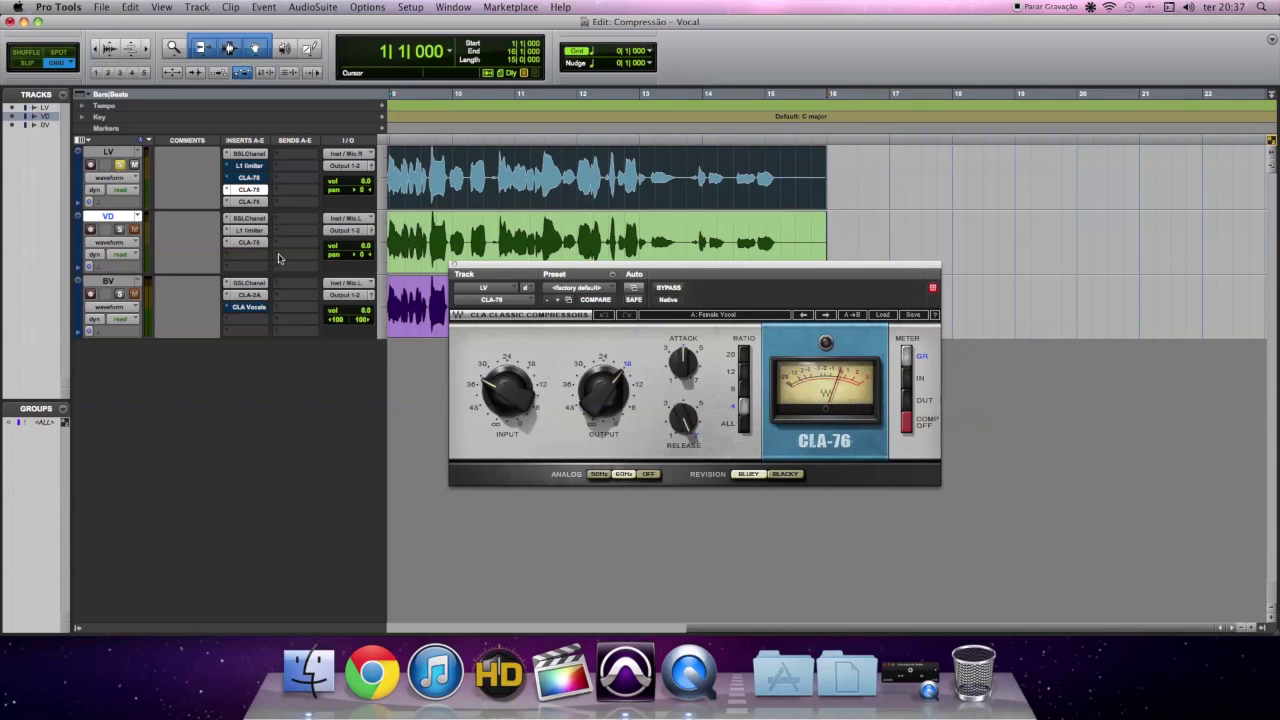
left_click(250, 201)
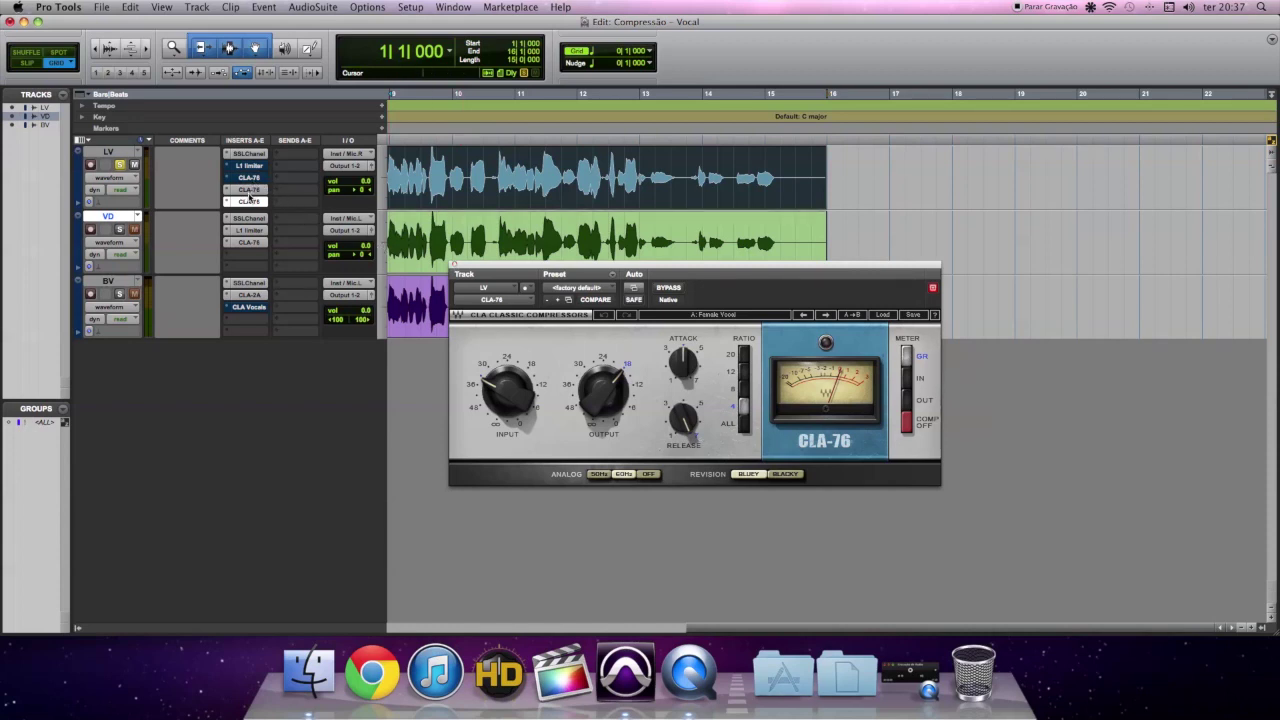
left_click_drag(486, 263, 487, 142)
mouse_move(687, 328)
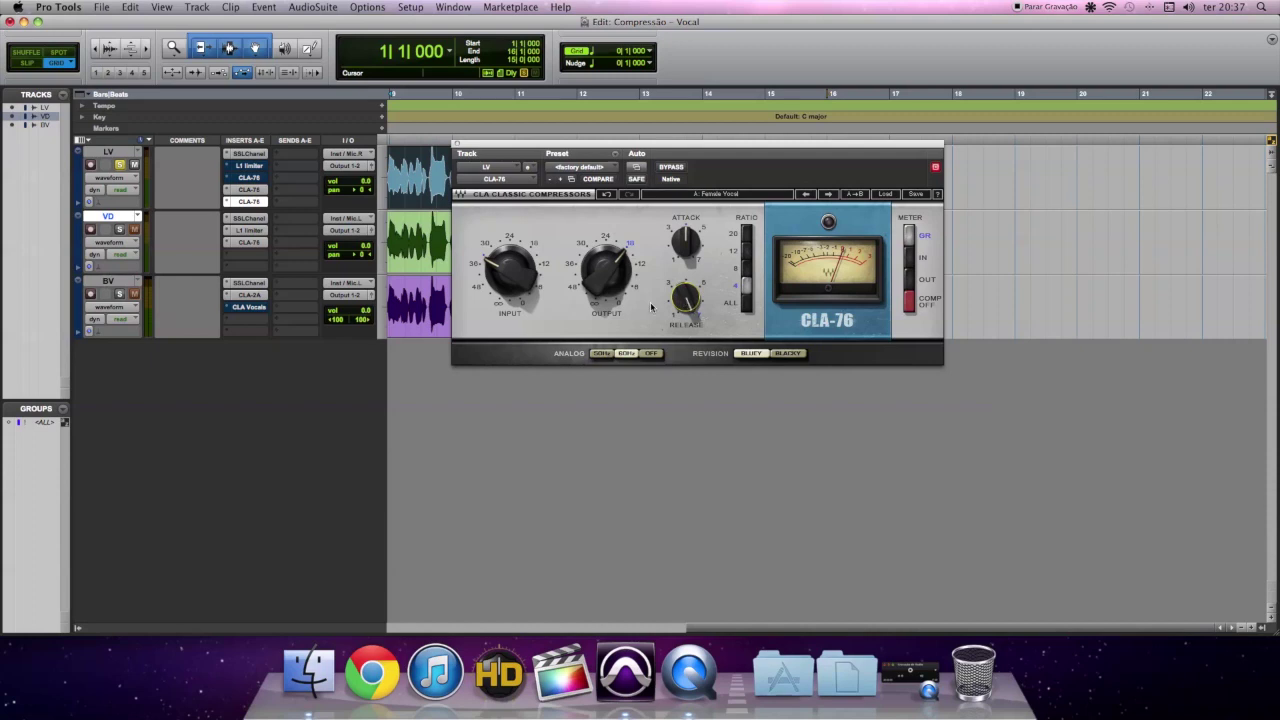
- Play the LV vocal from the start through the two chained CLA-76 compressors, and close the plug-in window
key("Return")
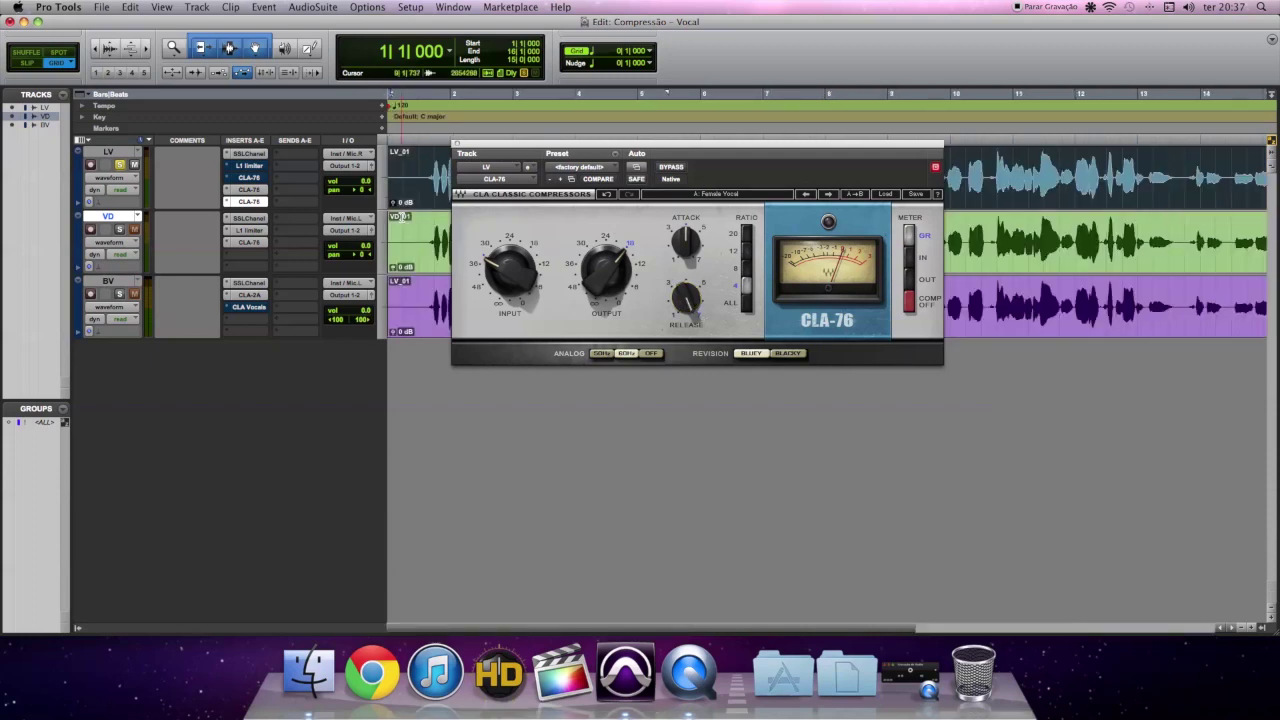
key("space")
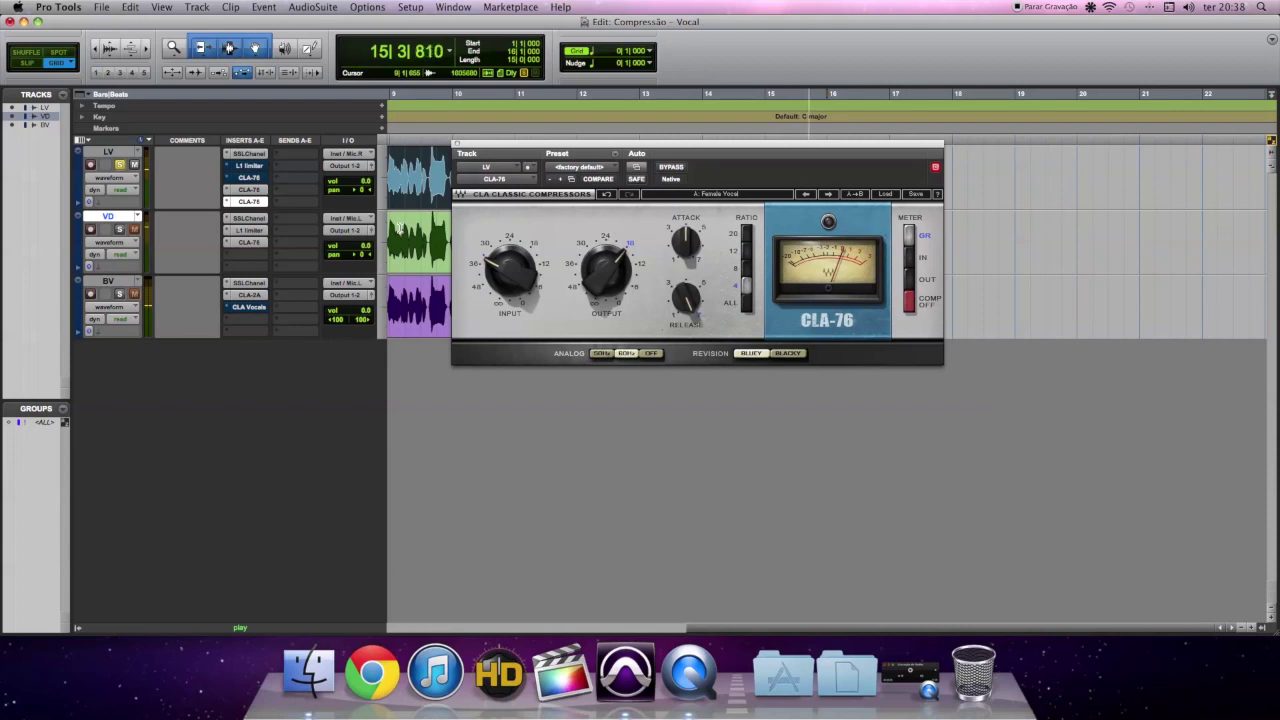
key("space")
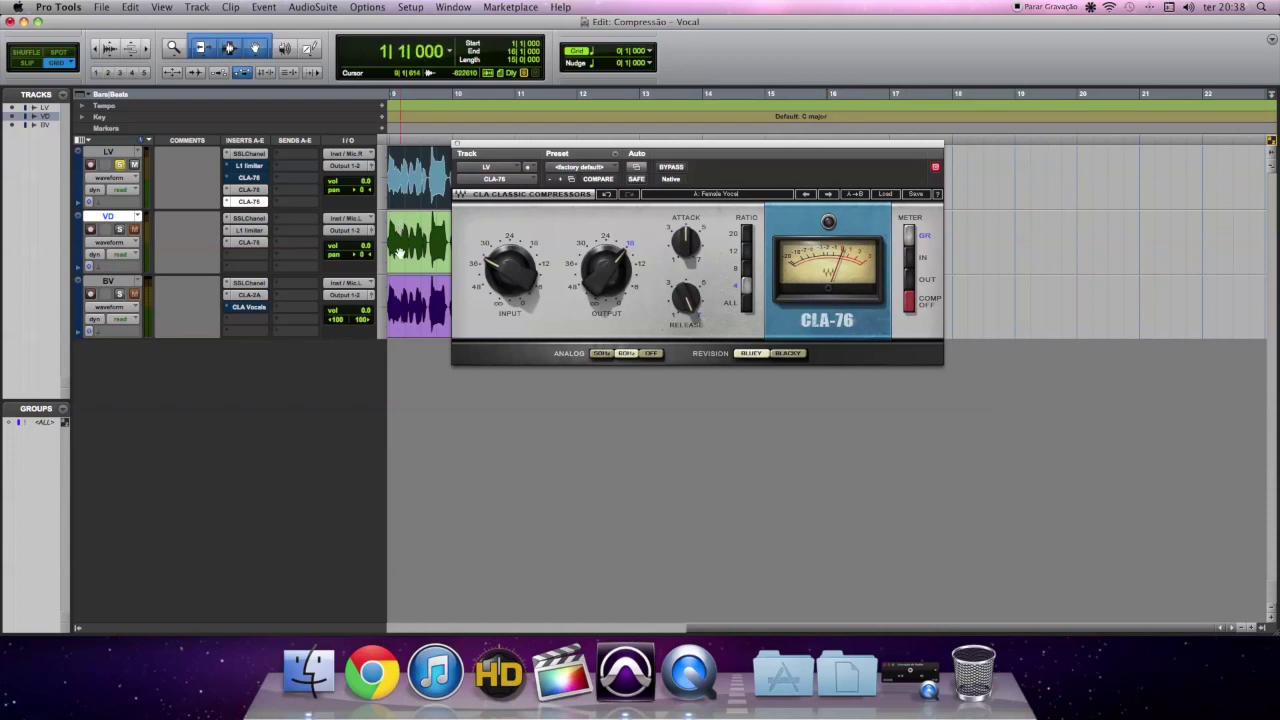
left_click(456, 145)
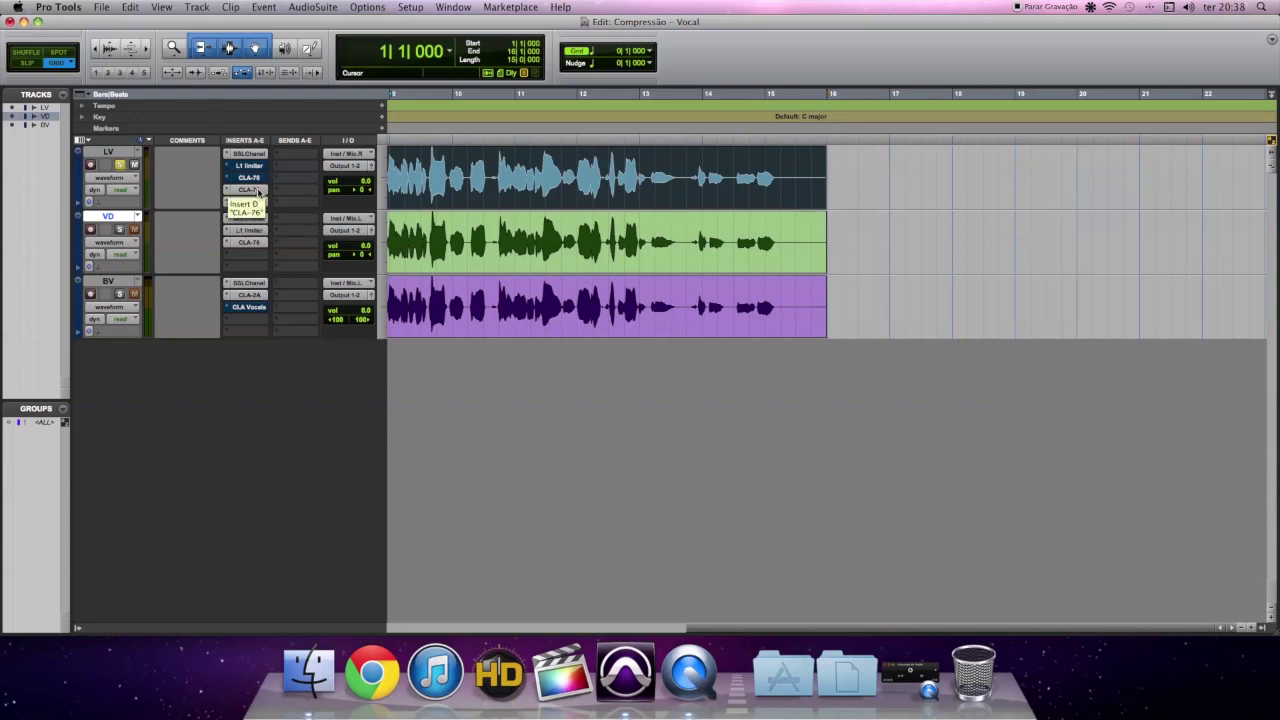
- Bypass the second and third CLA-76 on the LV track and reactivate its L1 limiter and first CLA-76
right_click(258, 192)
left_click(258, 192)
right_click(258, 201)
left_click(258, 203)
right_click(250, 168)
left_click(250, 168)
right_click(248, 178)
right_click(248, 192)
left_click(248, 195)
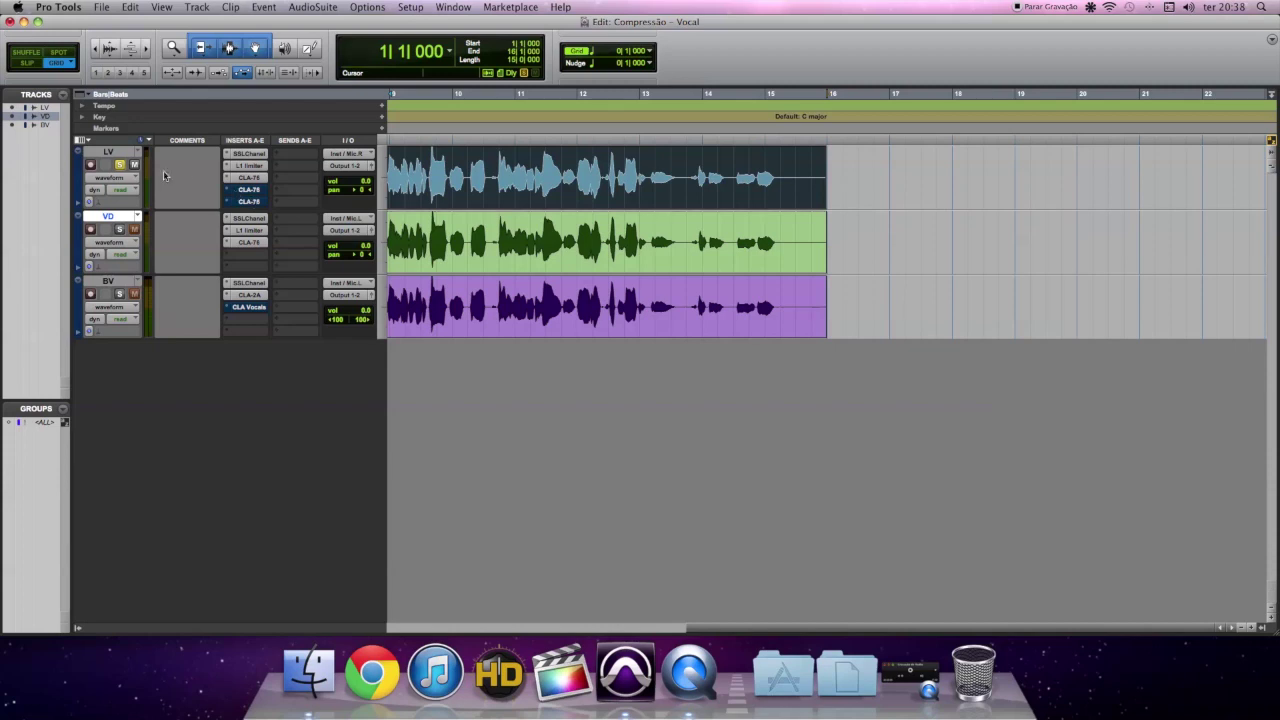
- Switch the solo from the LV track to the VD track and bypass VD's L1 limiter
left_click(119, 164)
left_click(119, 229)
key("super+bracketright")
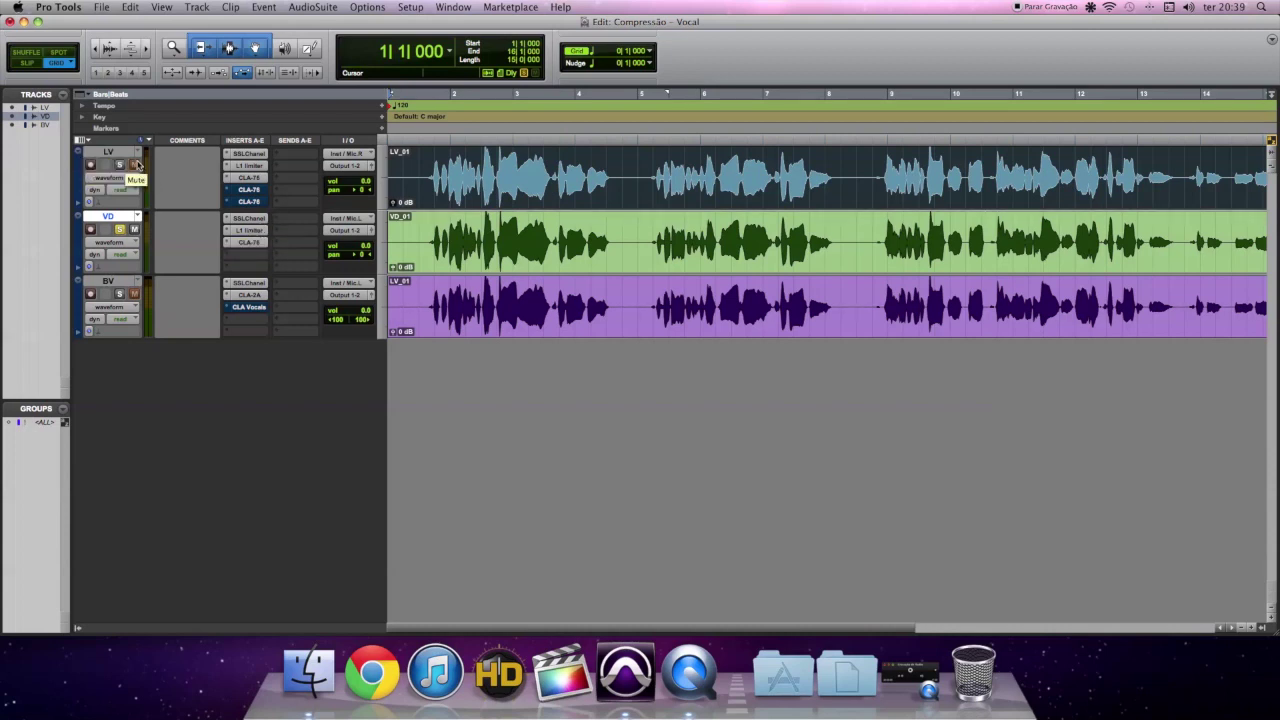
right_click(240, 230)
left_click(238, 251)
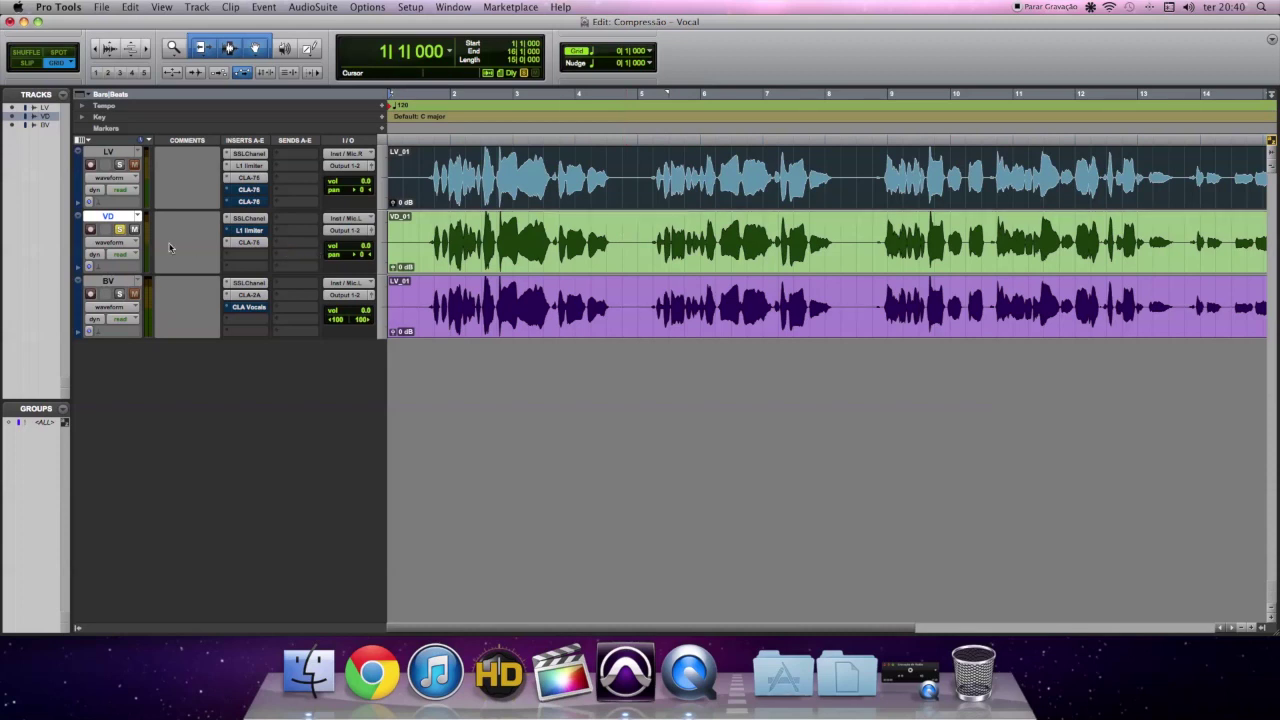
- Switch the solo from the VD track to the BV track and open BV's CLA-2A compressor clear of the inserts
left_click(130, 231)
left_click(119, 293)
left_click(250, 296)
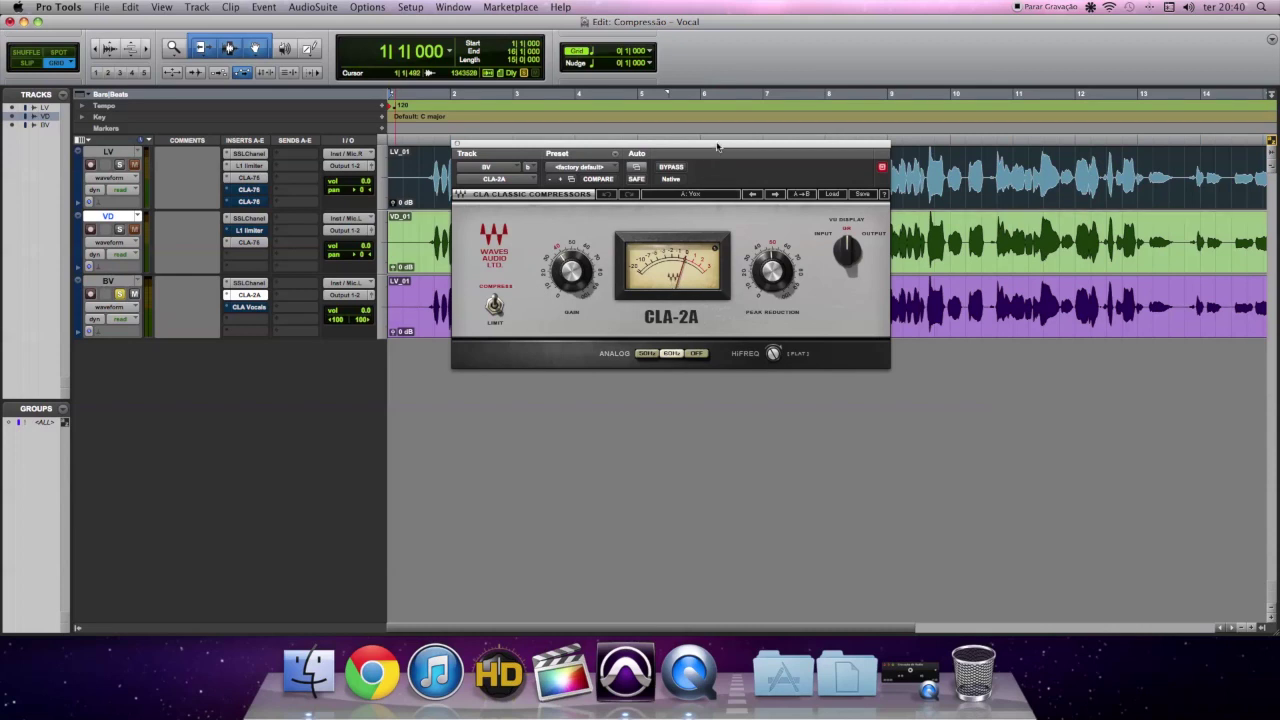
left_click_drag(717, 147, 798, 118)
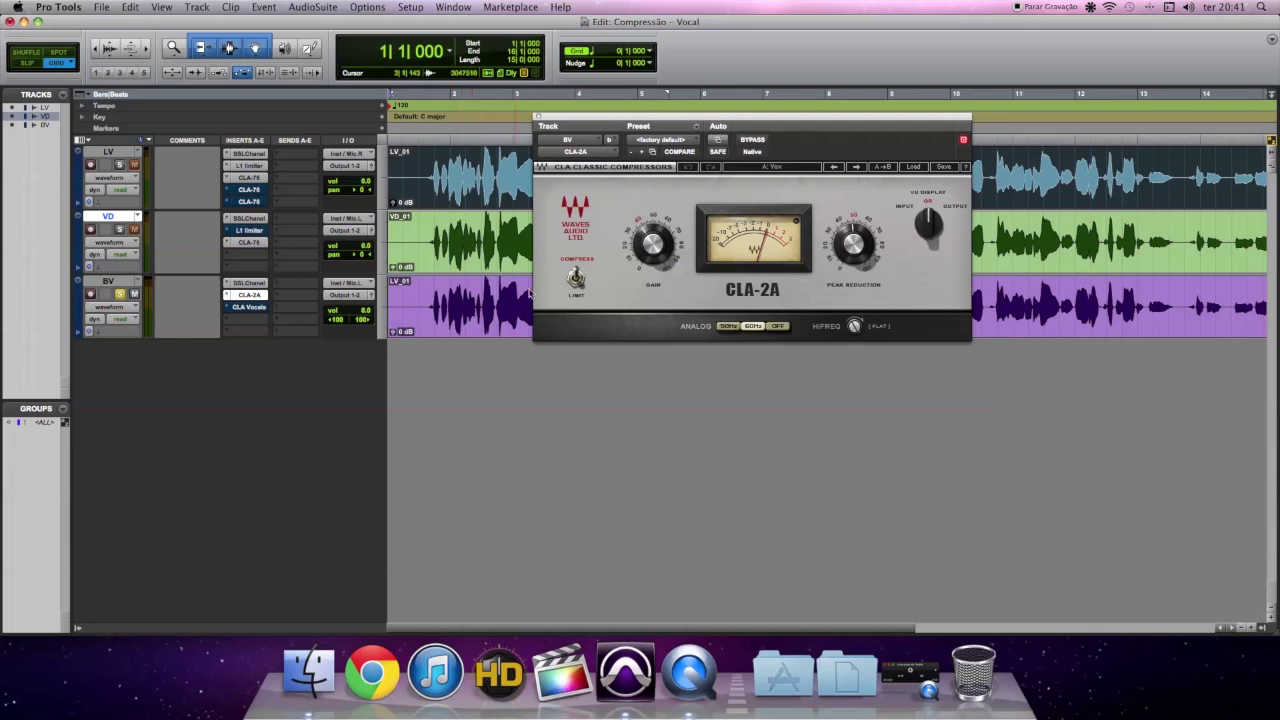
- Bypass the CLA-2A on the BV track and play the vocal from the start without compression
right_click(259, 297)
left_click(260, 295)
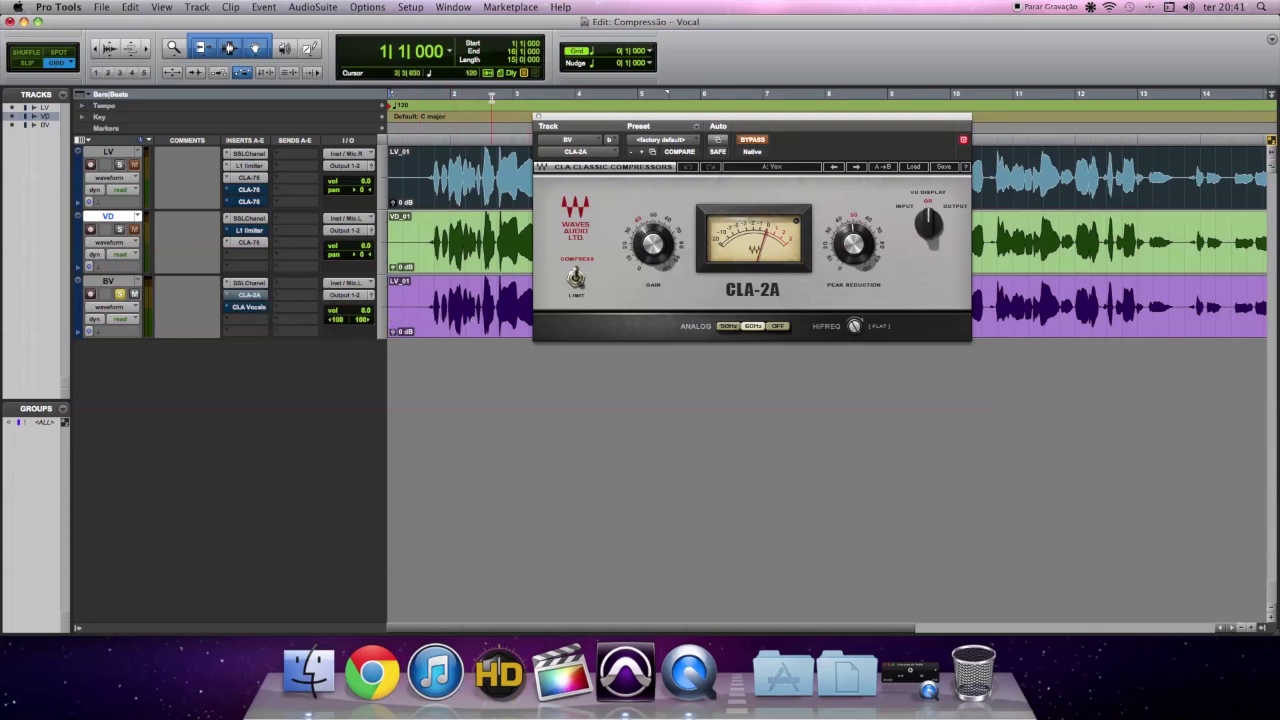
key("space")
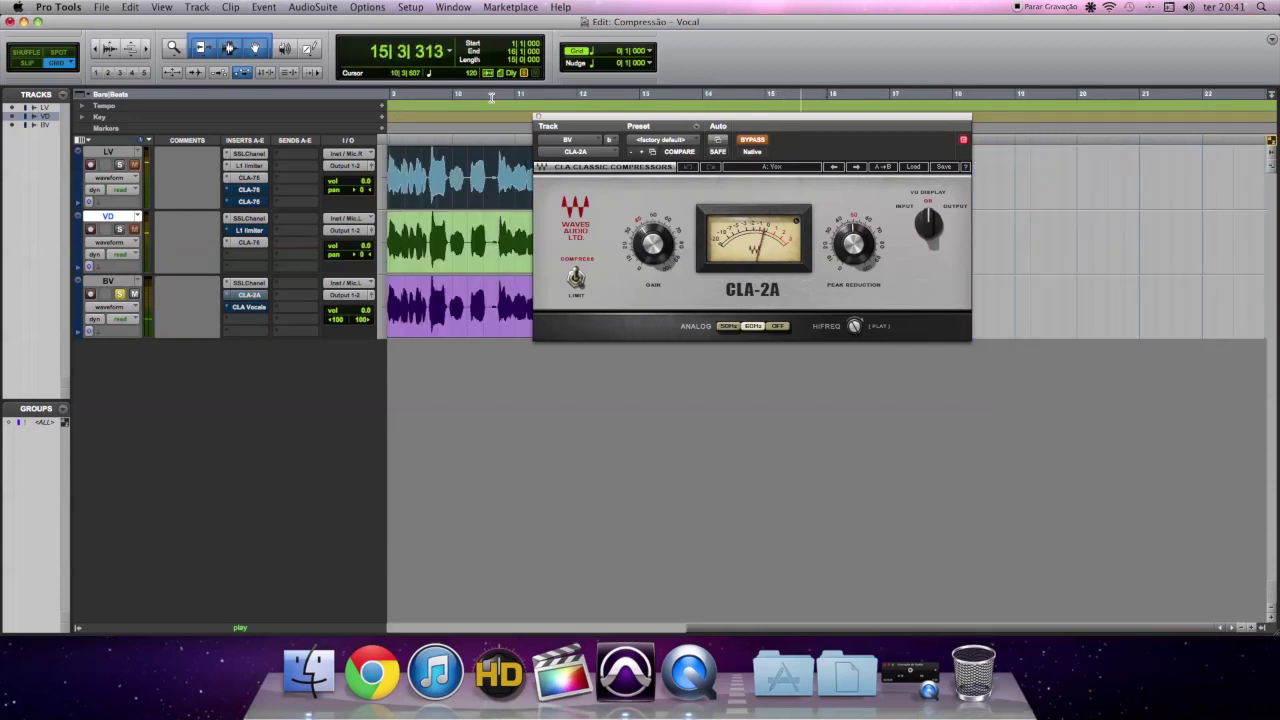
key("space")
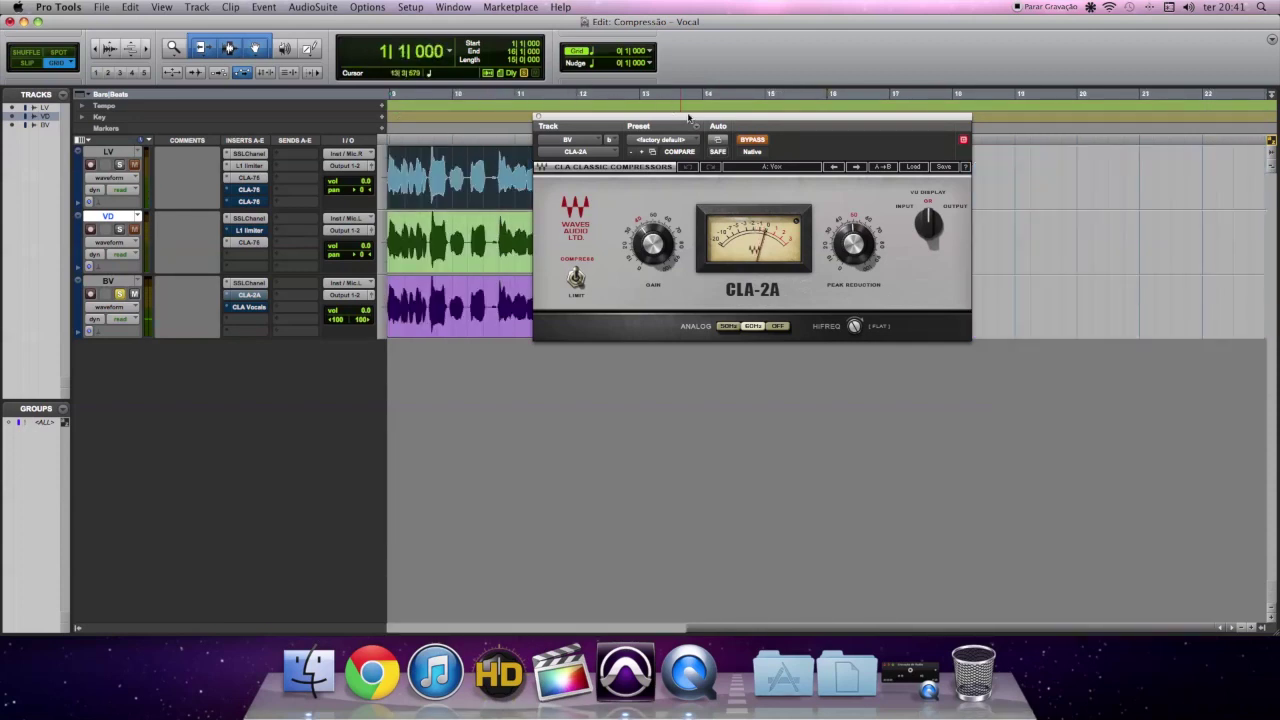
- Reactivate the BV track's CLA-2A, start playback and adjust the compressor's HiFreq control
left_click(749, 140)
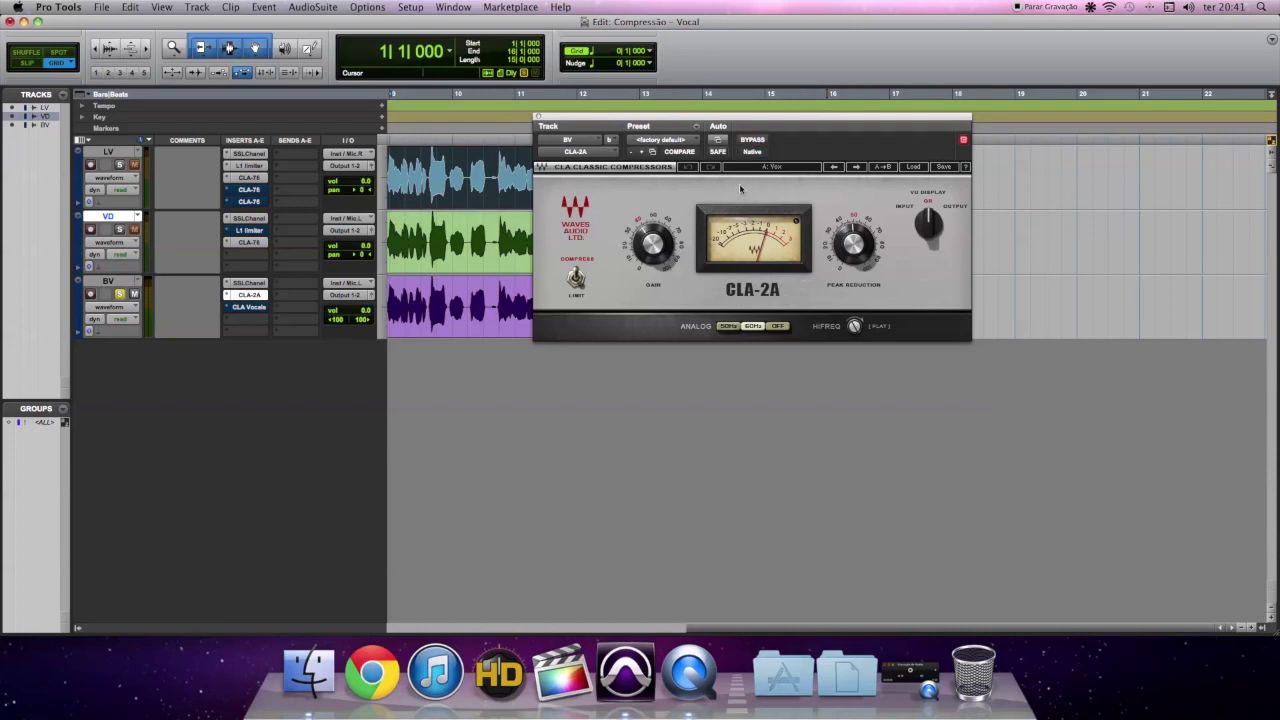
key("space")
left_click(853, 328)
left_click(856, 327)
left_click_drag(856, 327, 855, 328)
left_click_drag(855, 327, 855, 328)
- Play the BV vocal from the start through the CLA-2A, and close the plug-in window
key("space")
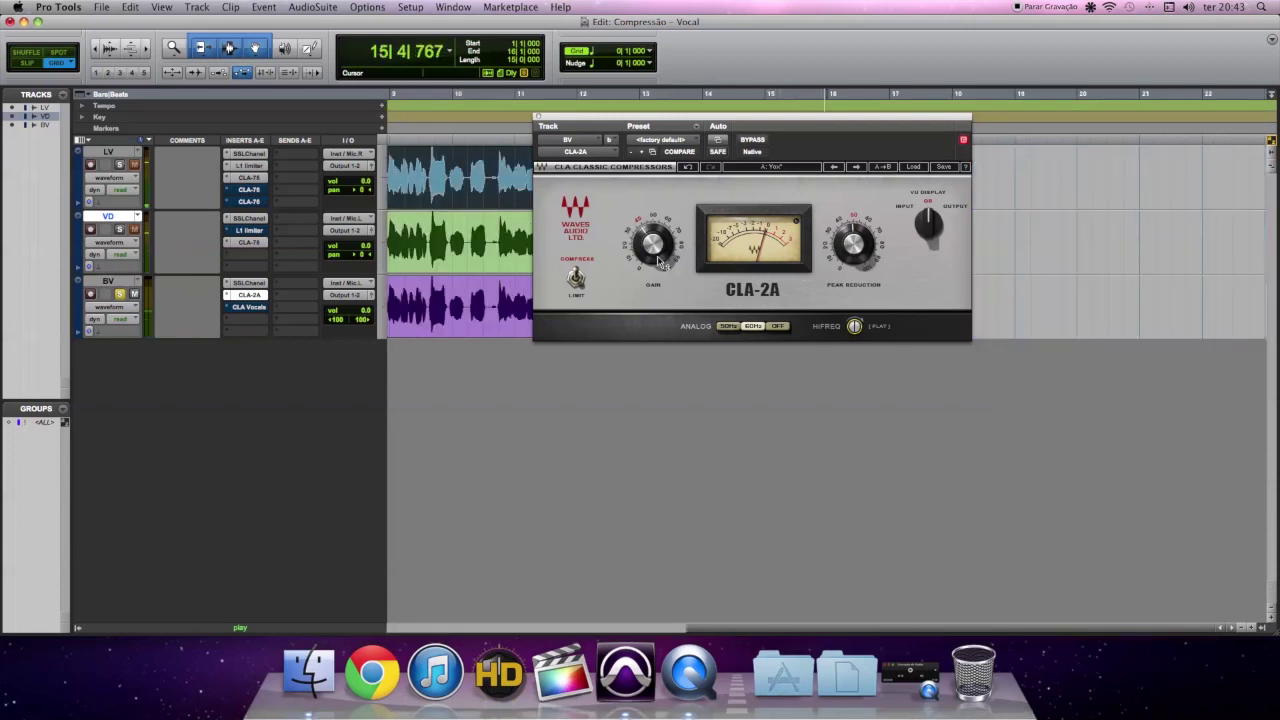
key("space")
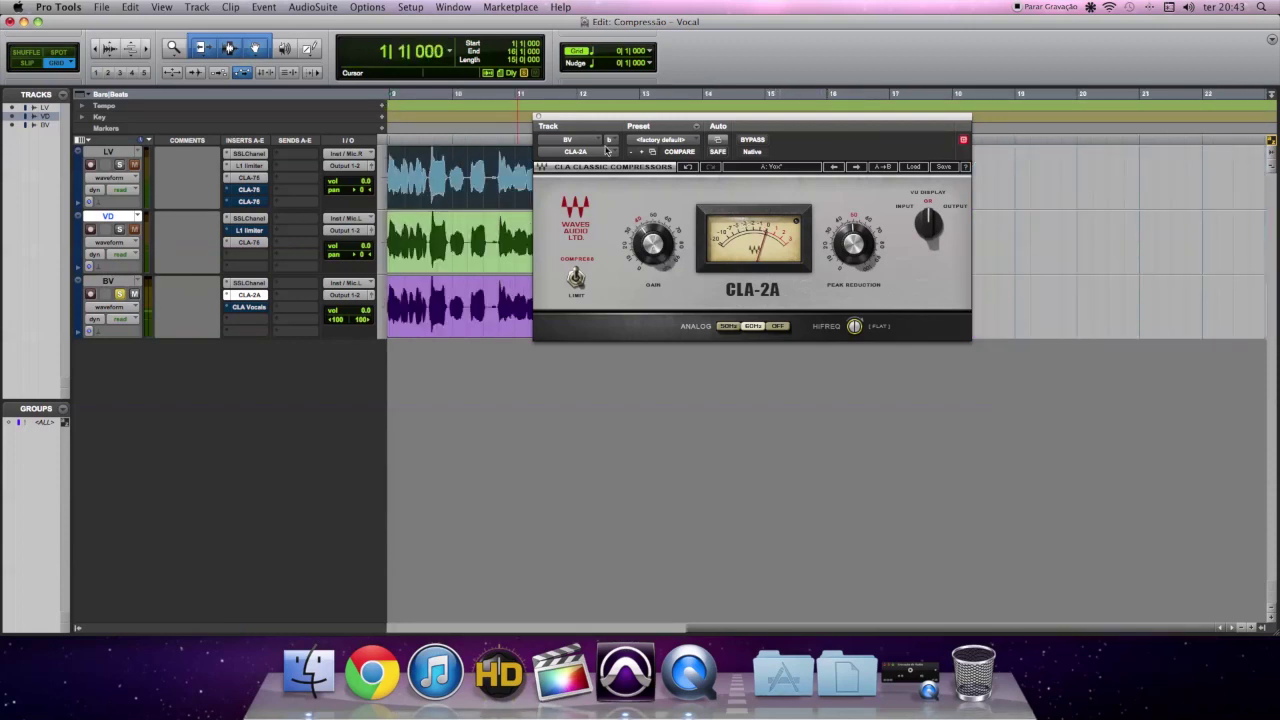
left_click(538, 118)
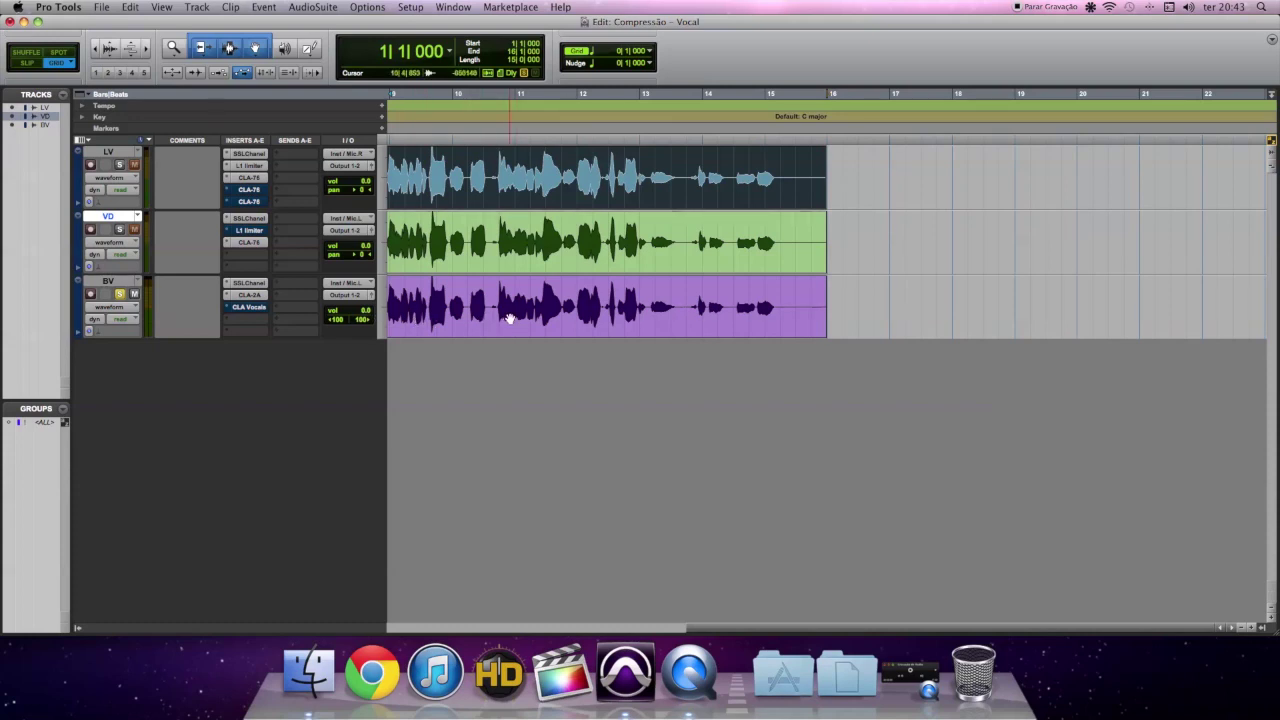
scroll(510, 318, "up", 10)
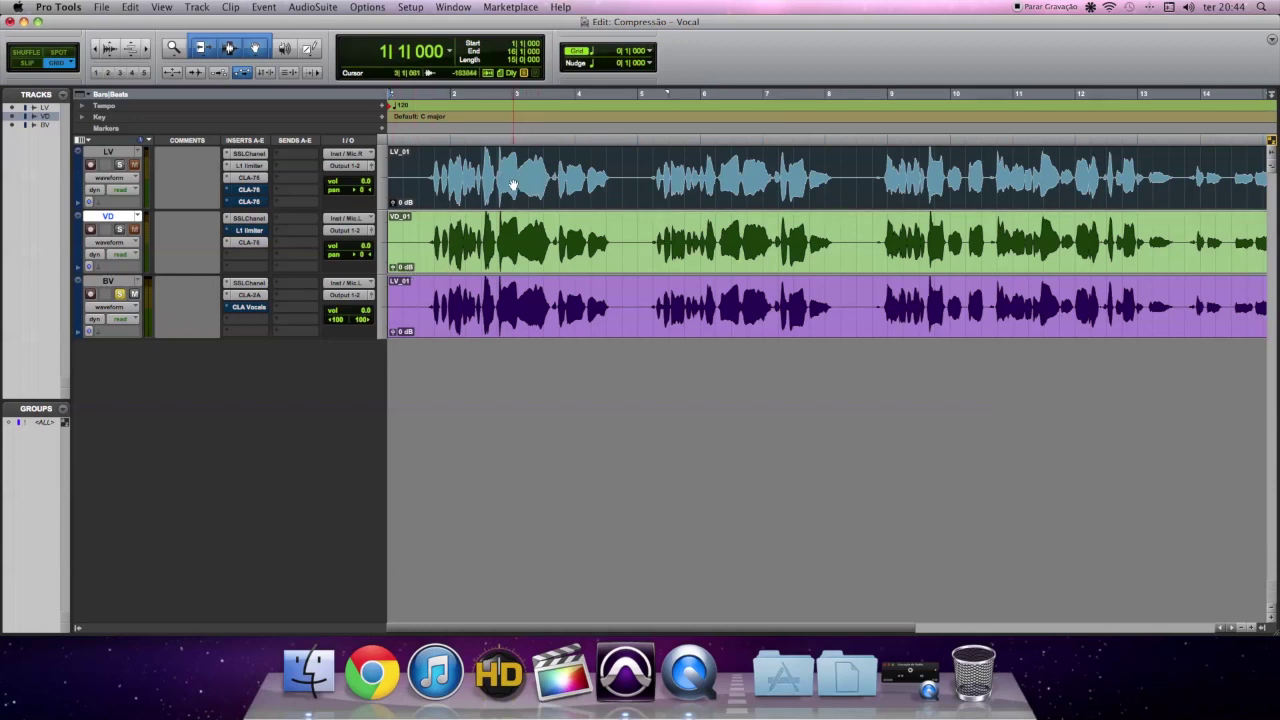
- Bypass the CLA-2A on the BV track and take its CLA Vocals insert out of bypass
left_click(247, 308)
left_click(245, 313)
right_click(245, 313)
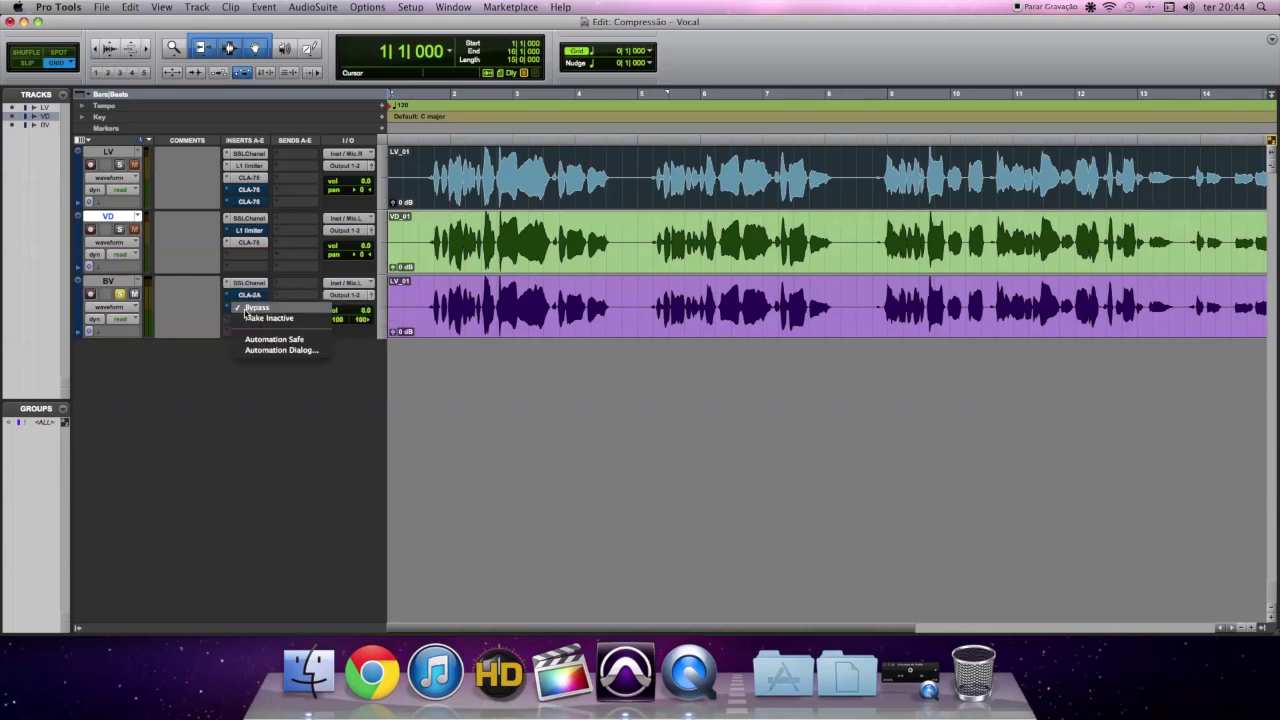
left_click(249, 318)
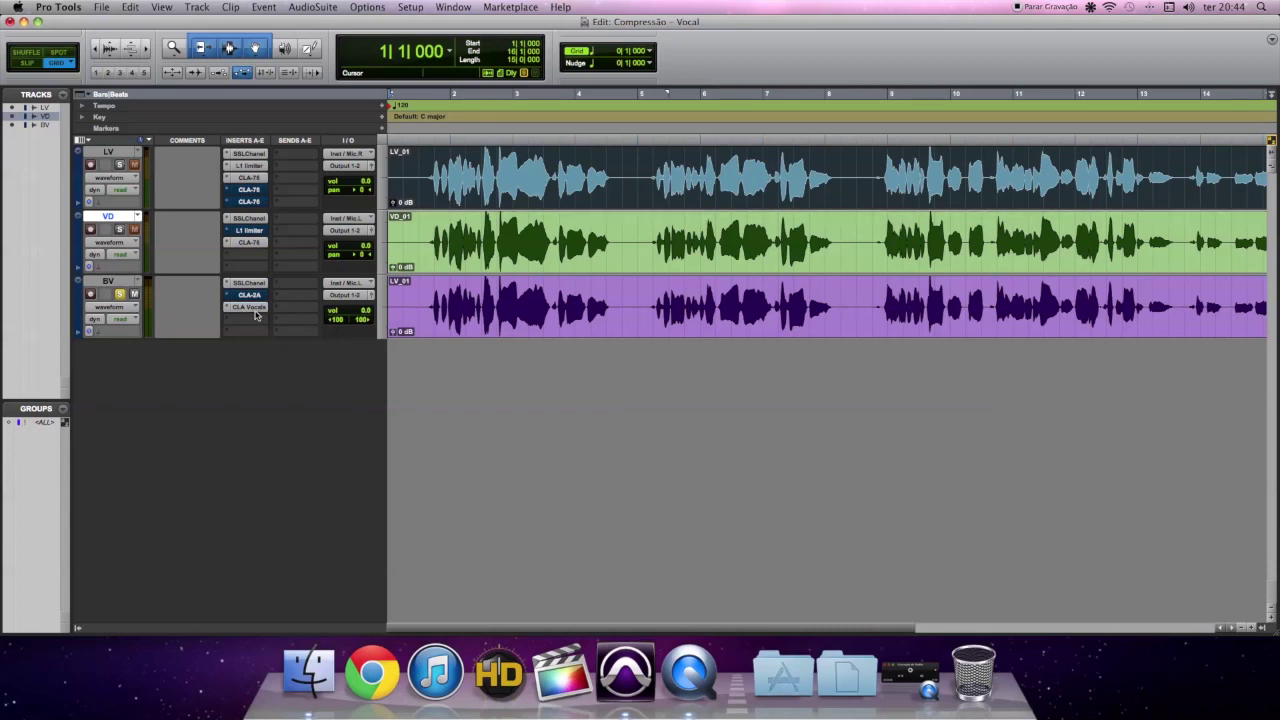
- Open the CLA Vocals plug-in on the BV track and examine its Compress fader
left_click(250, 307)
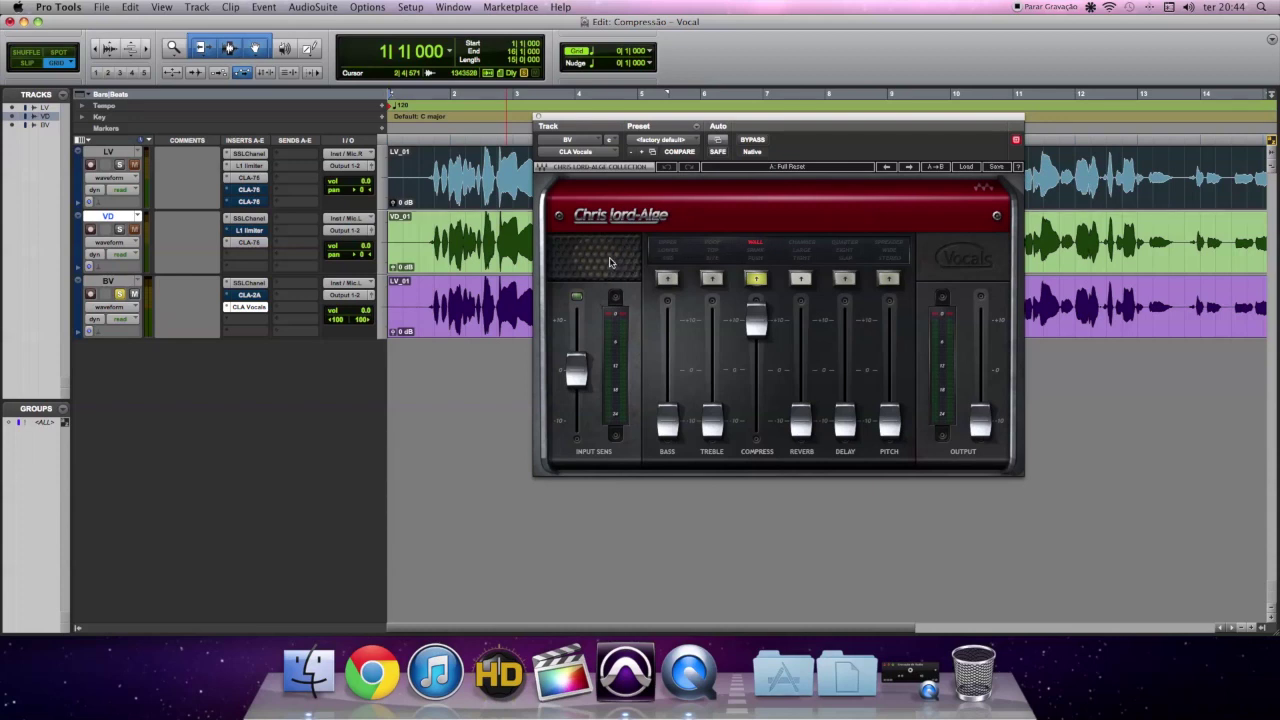
mouse_move(759, 285)
left_click(755, 322)
mouse_move(757, 322)
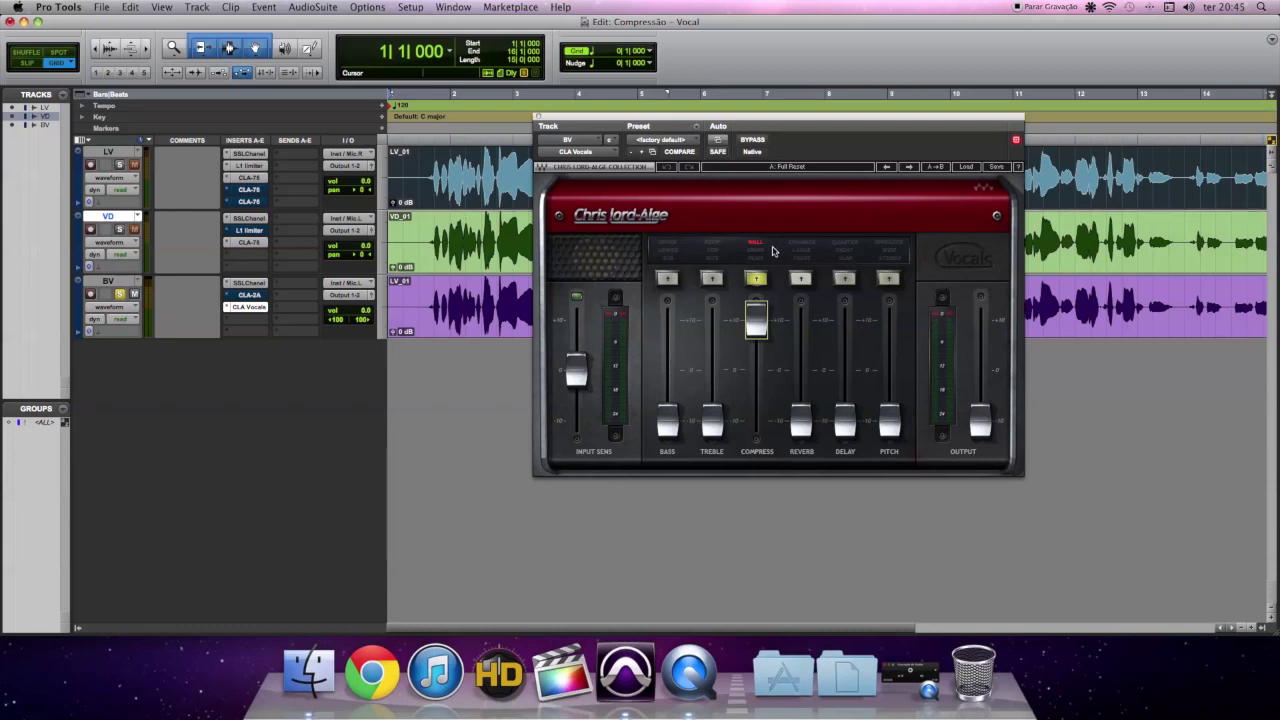
left_click(757, 318)
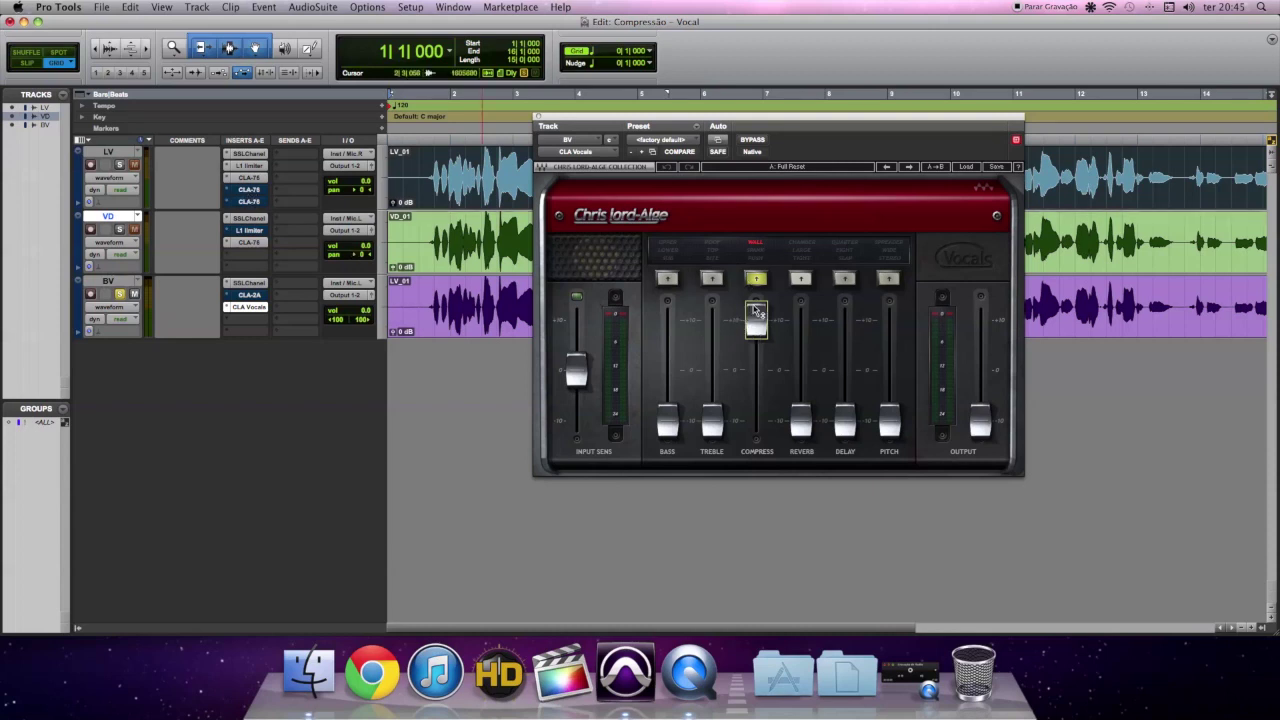
- Try the other Compress modes in CLA Vocals, return to Wall, and check the Compress fader
left_click(755, 258)
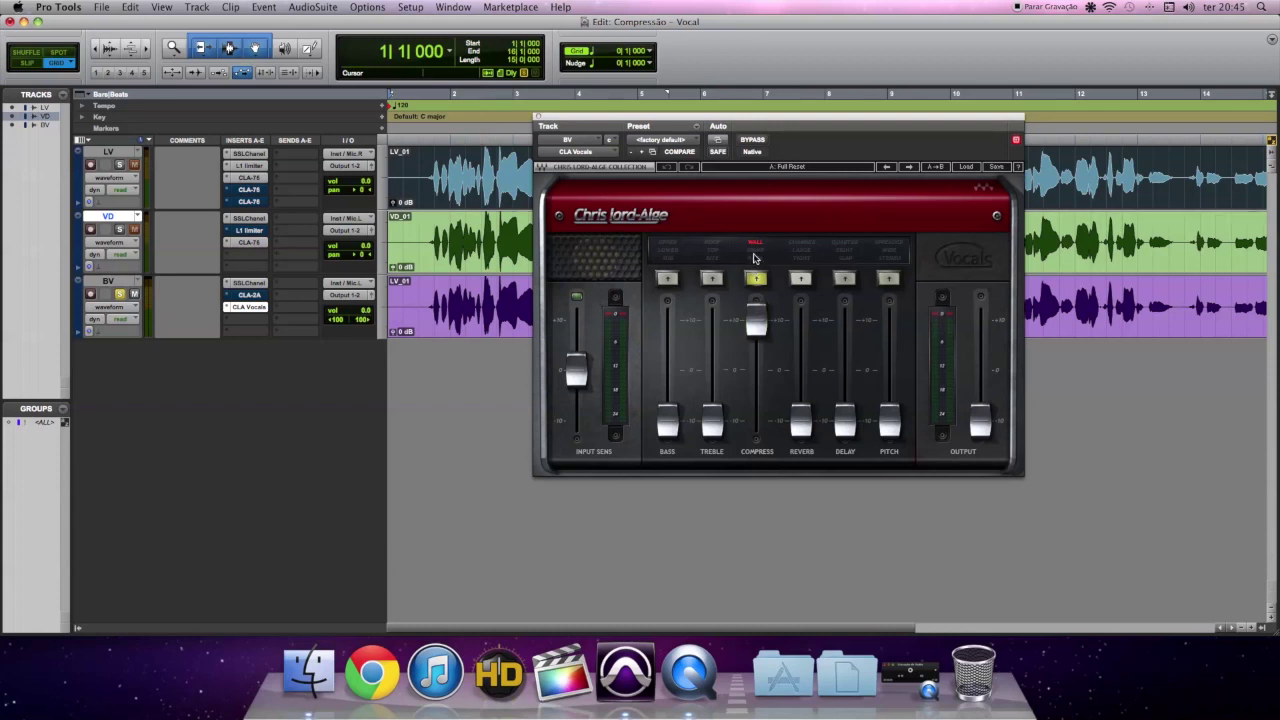
left_click(766, 259)
left_click(766, 259)
left_click(760, 248)
left_click(760, 248)
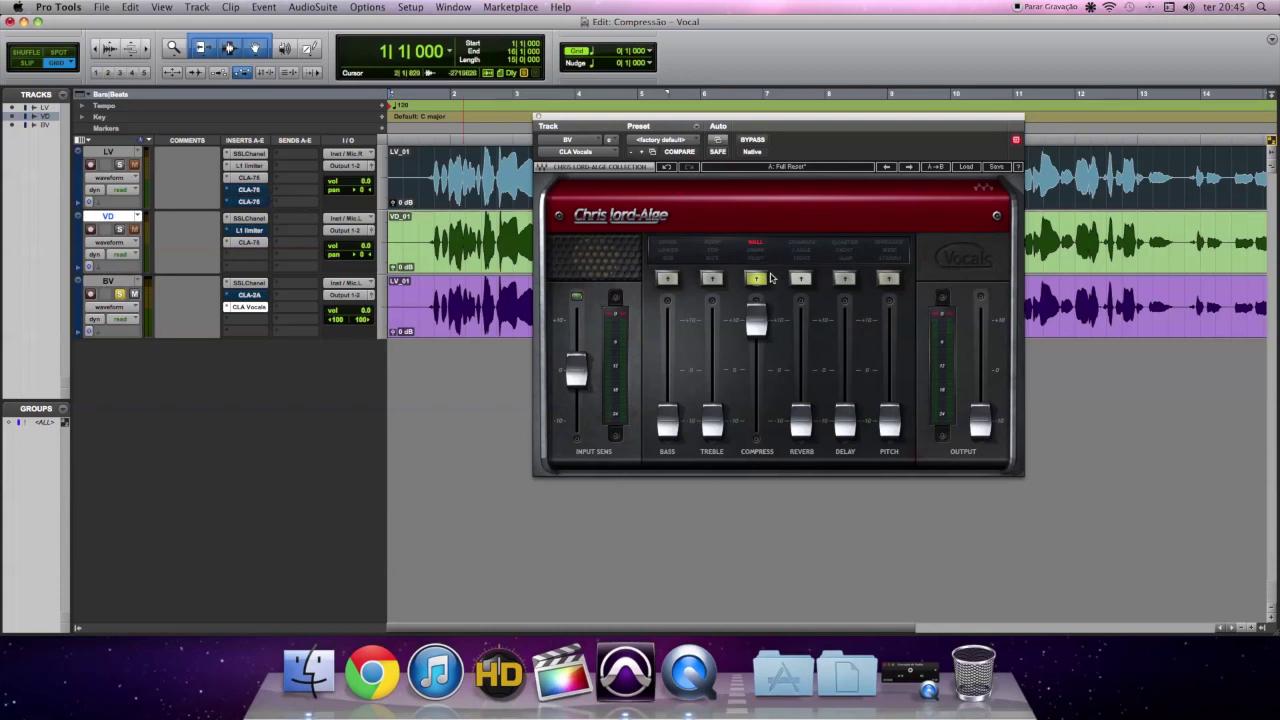
mouse_move(757, 322)
left_mouse_down()
mouse_move(760, 363)
mouse_move(756, 328)
left_mouse_up()
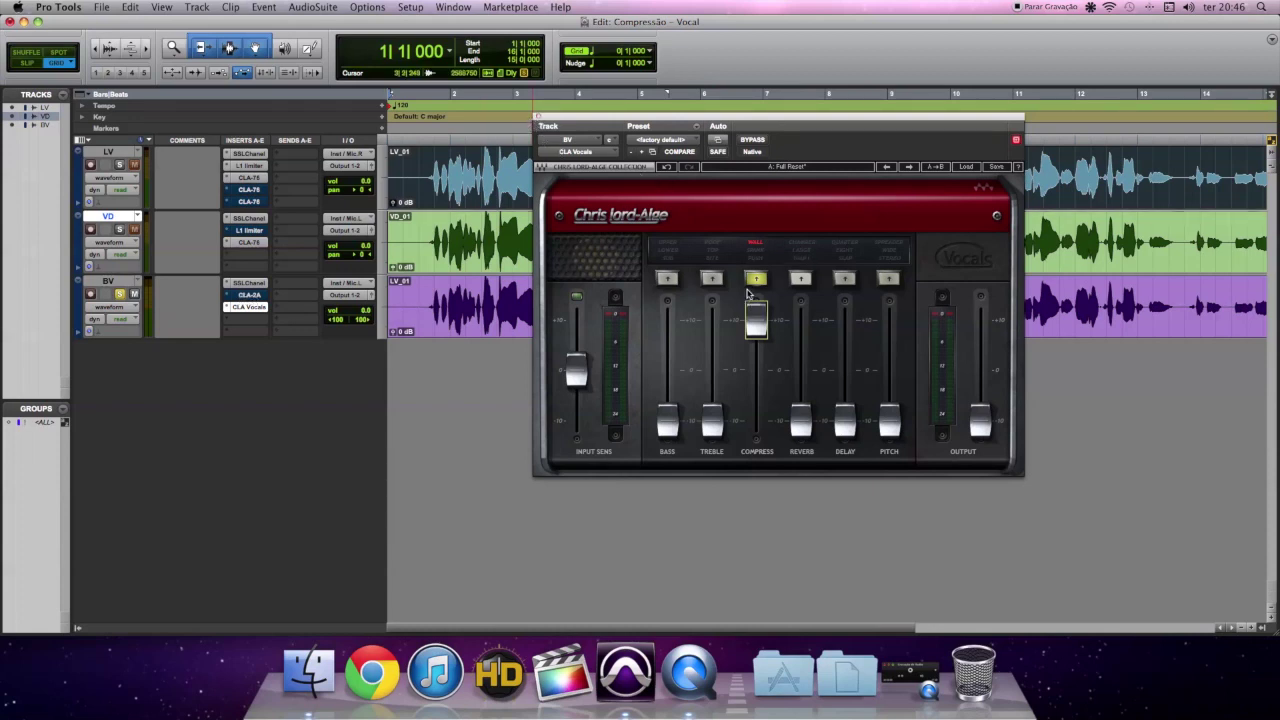
- Close the CLA Vocals window, play the BV vocal through it, and return to the session start
left_click(538, 116)
key("space")
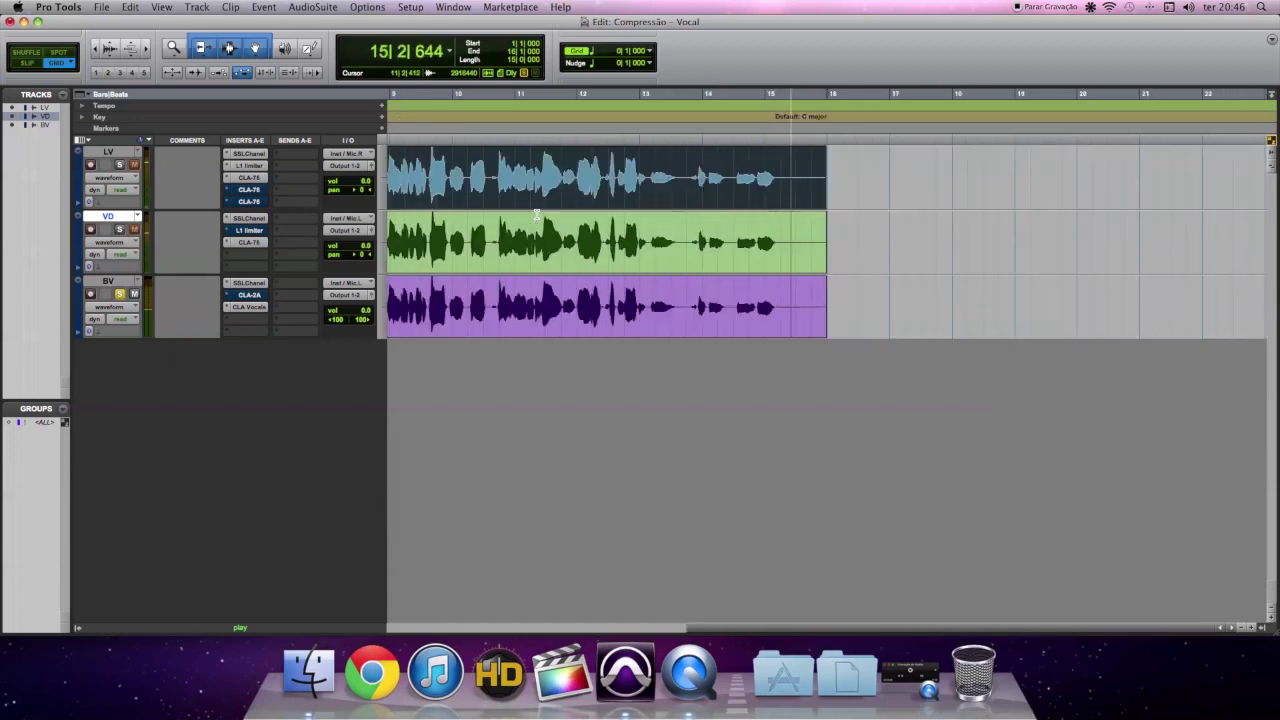
key("space")
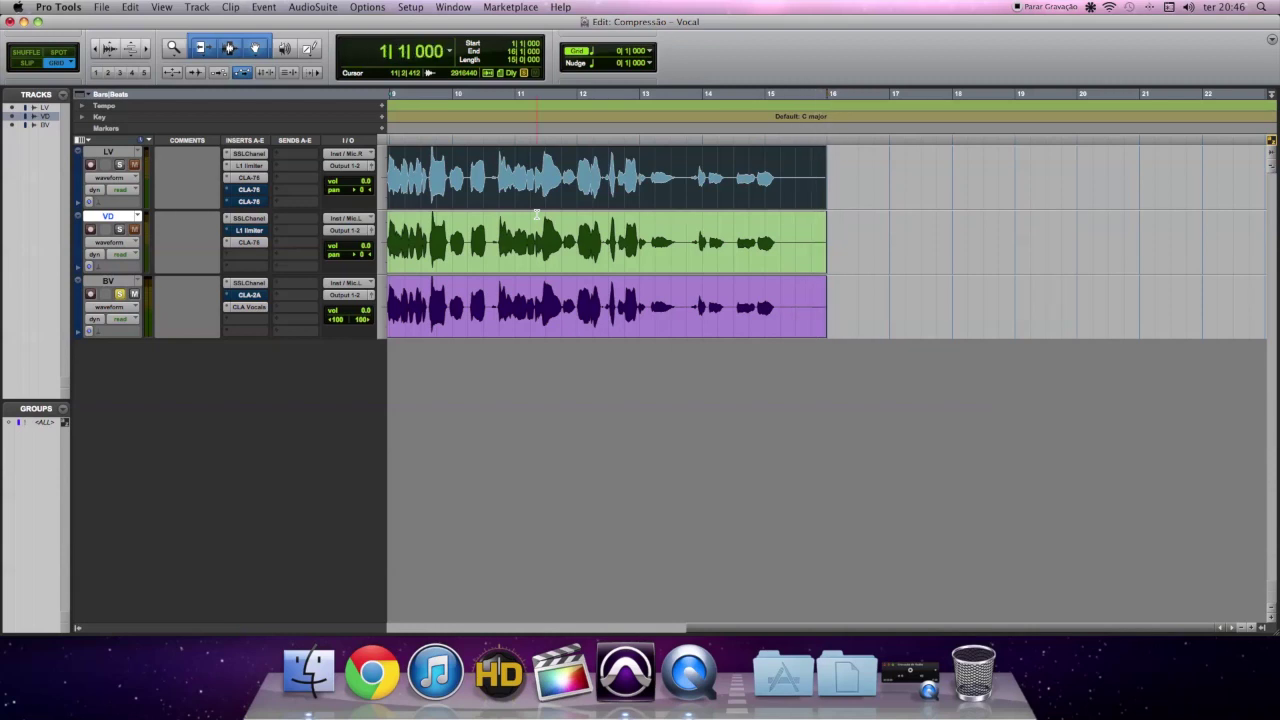
key("Return")
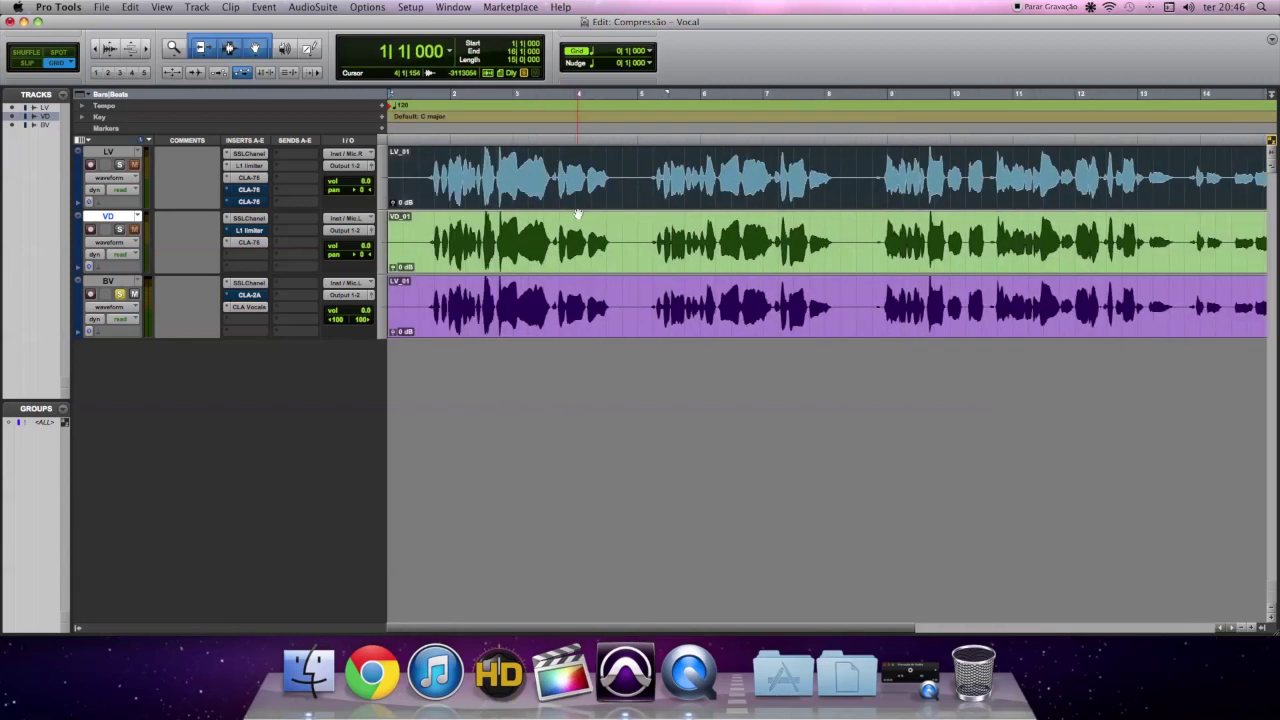